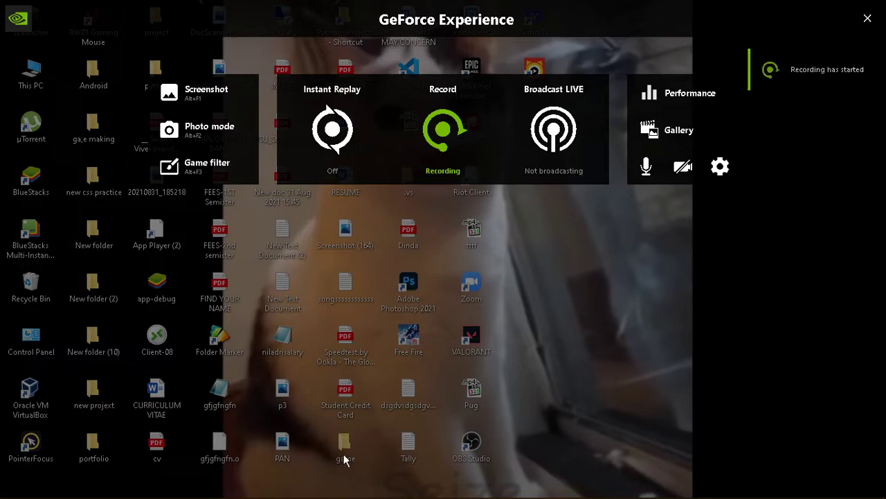
Step: Dismiss the GeForce overlay and launch Word from Windows Search to get a blank document
{"action": "left_click", "coordinate": [867, 18]}
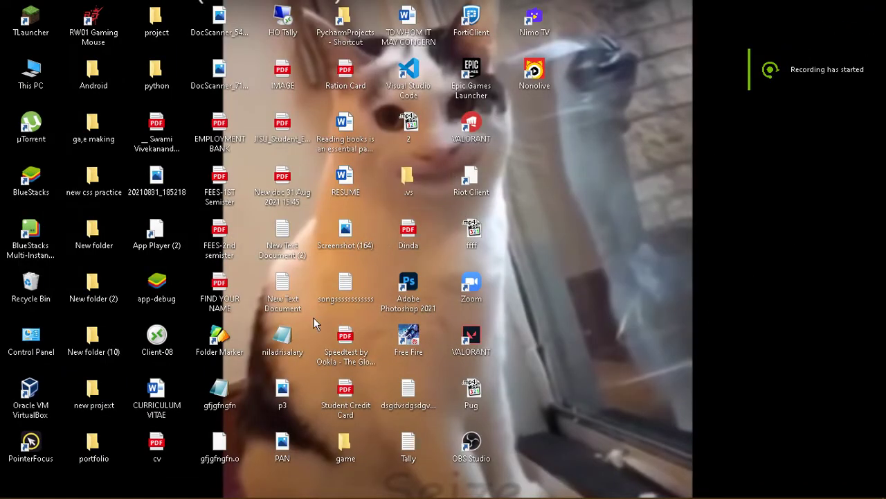
{"action": "left_click", "coordinate": [36, 489]}
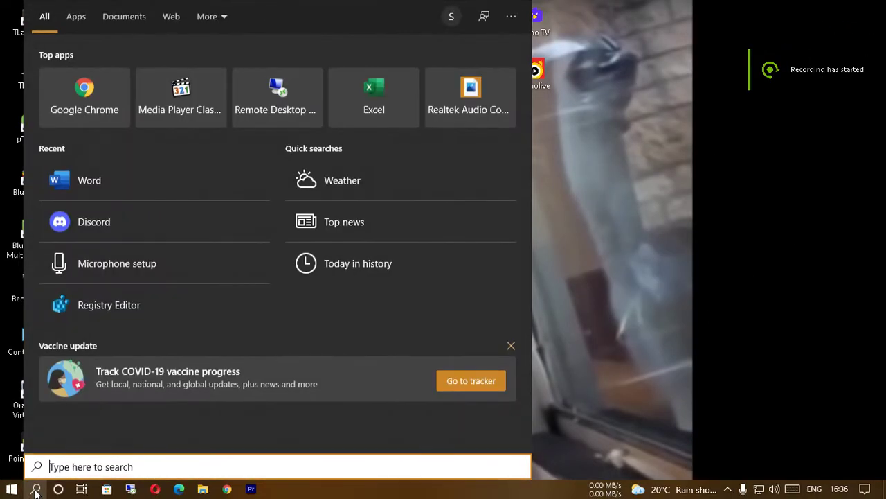
{"action": "left_click", "coordinate": [145, 180]}
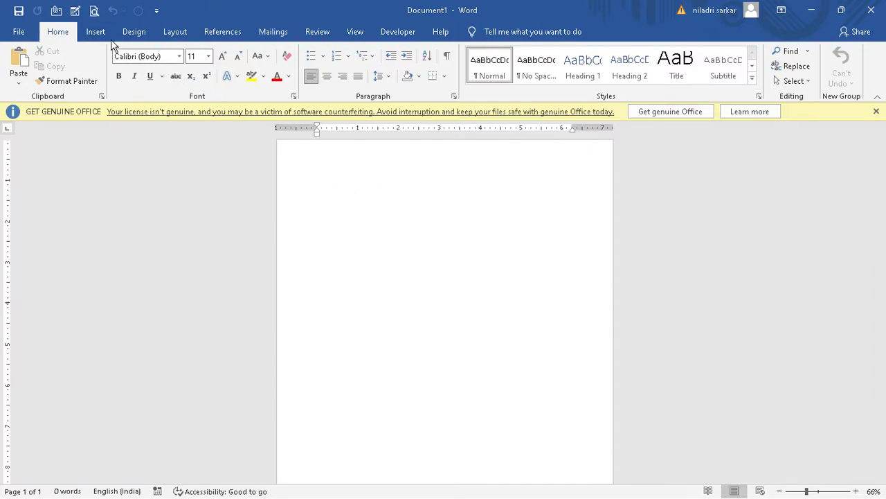
Step: In Page Setup, lower the top margin from 1" to 0.5"
{"action": "left_click", "coordinate": [174, 33]}
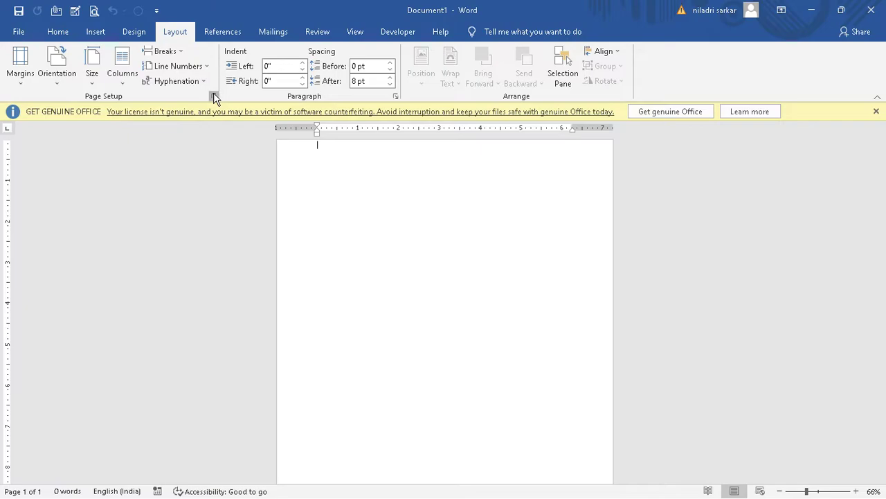
{"action": "left_click", "coordinate": [214, 96]}
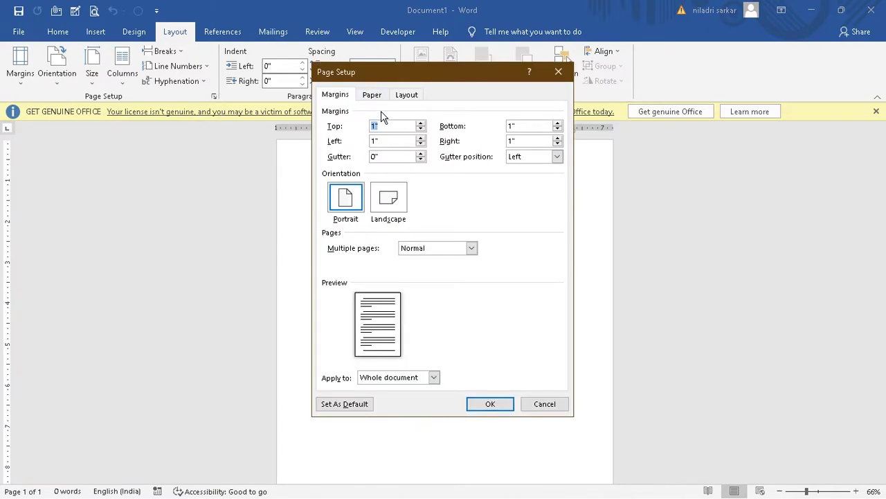
{"action": "left_click", "coordinate": [372, 97]}
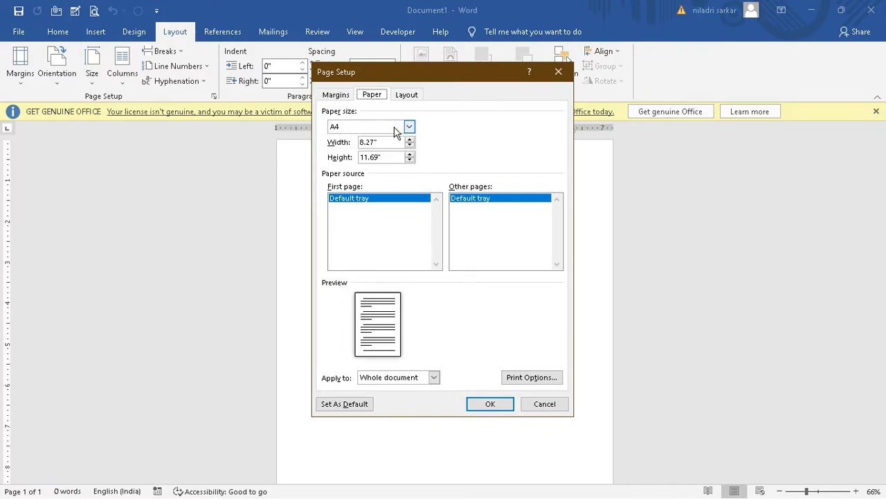
{"action": "left_click", "coordinate": [336, 96]}
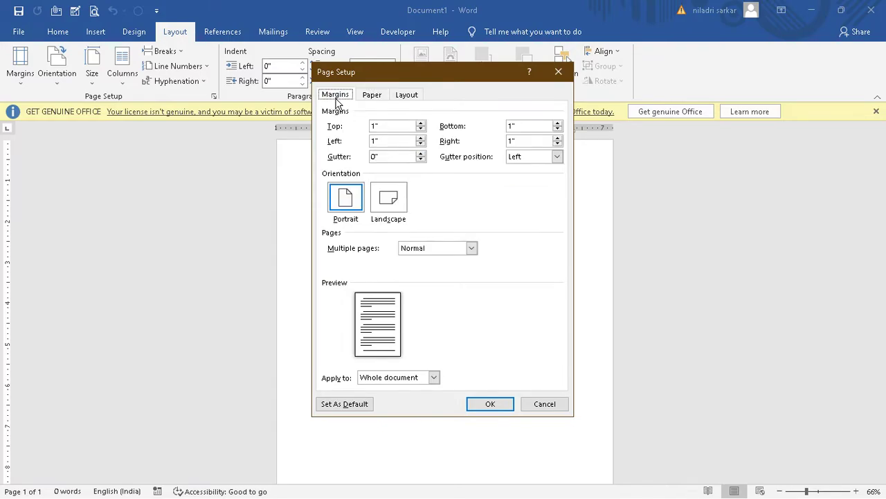
{"action": "left_click", "coordinate": [420, 129]}
{"action": "left_click", "coordinate": [420, 128]}
{"action": "left_click", "coordinate": [421, 129]}
{"action": "left_click", "coordinate": [420, 128]}
{"action": "left_click", "coordinate": [420, 129]}
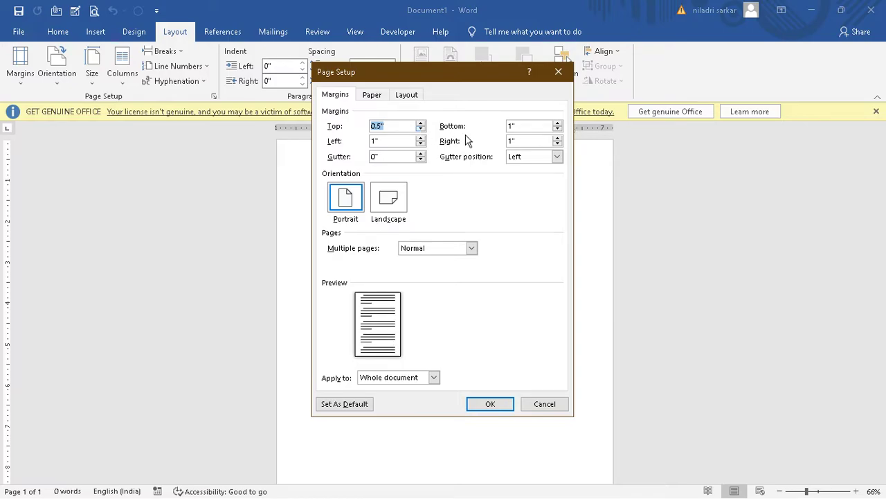
Step: Lower the bottom, left and right margins to 0.5" and apply the settings
{"action": "left_click", "coordinate": [557, 129]}
{"action": "left_click", "coordinate": [557, 129]}
{"action": "left_click", "coordinate": [558, 131]}
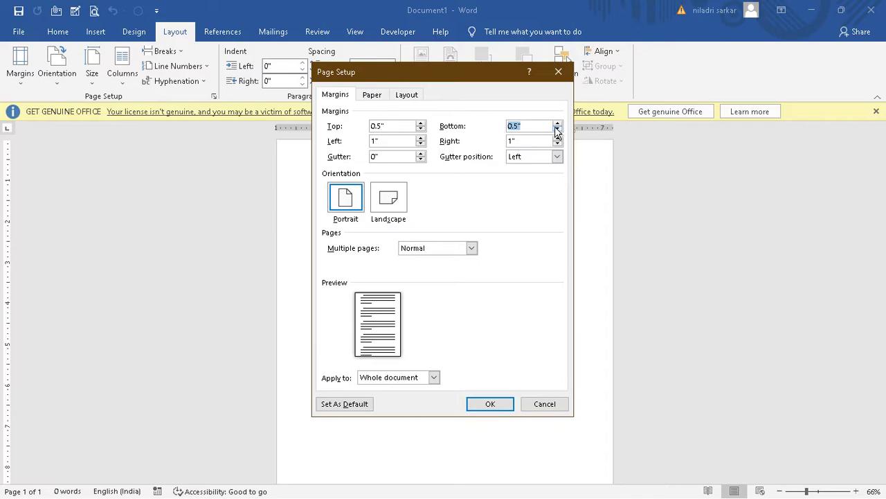
{"action": "left_click", "coordinate": [419, 144]}
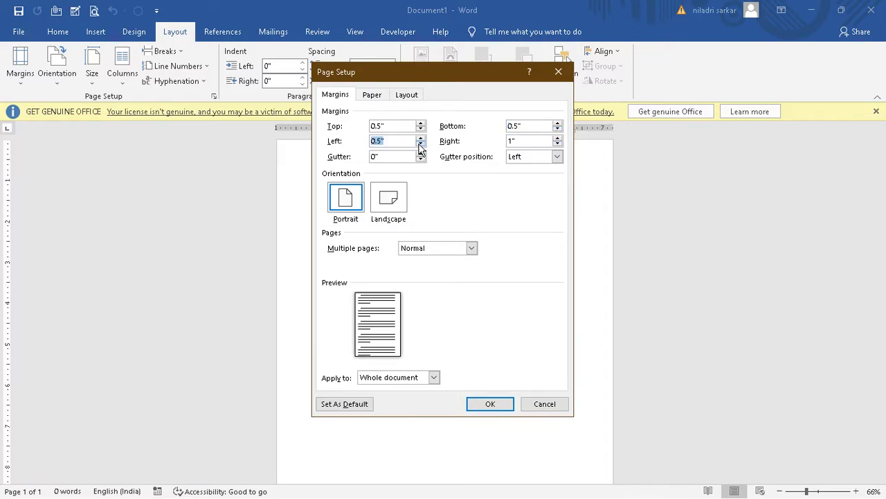
{"action": "left_click", "coordinate": [558, 144]}
{"action": "left_click", "coordinate": [557, 144]}
{"action": "left_click", "coordinate": [556, 144]}
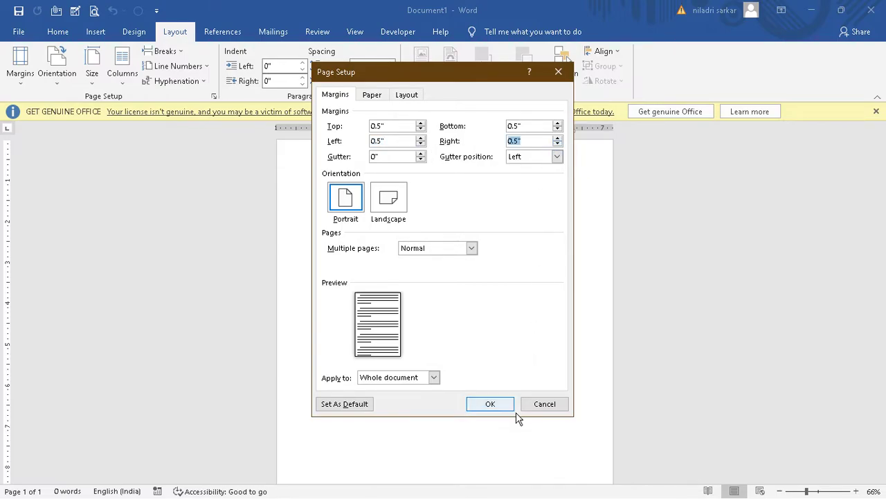
{"action": "left_click", "coordinate": [491, 404]}
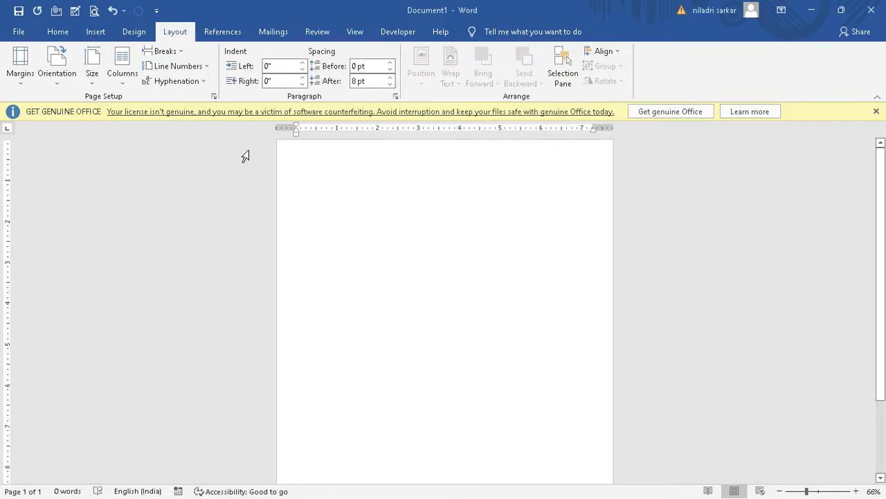
Step: Switch the page orientation to Landscape
{"action": "left_click", "coordinate": [62, 83]}
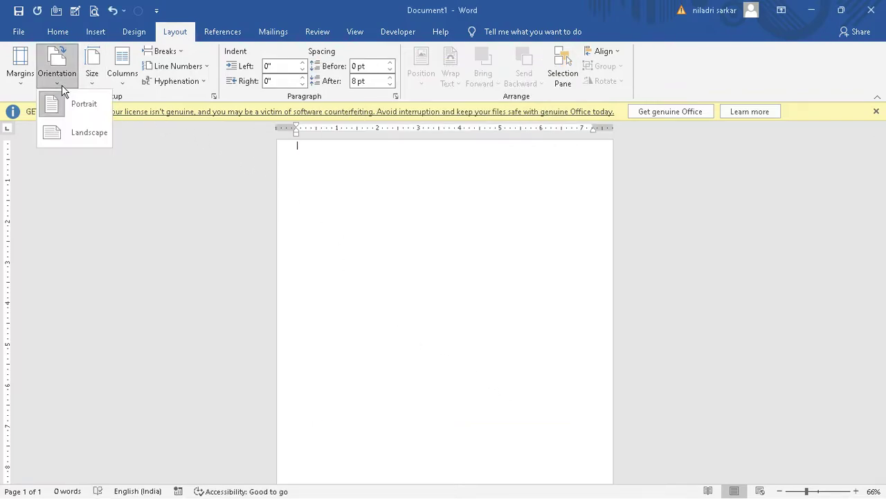
{"action": "left_click", "coordinate": [83, 135]}
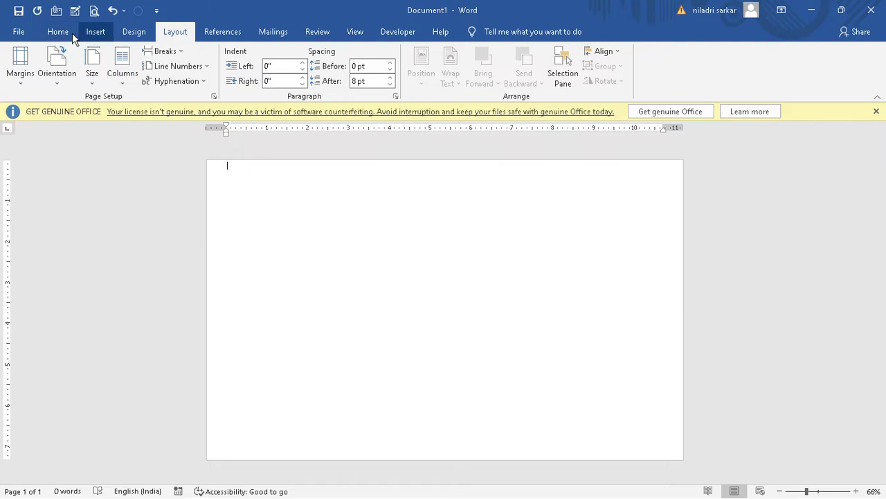
{"action": "left_click", "coordinate": [95, 33]}
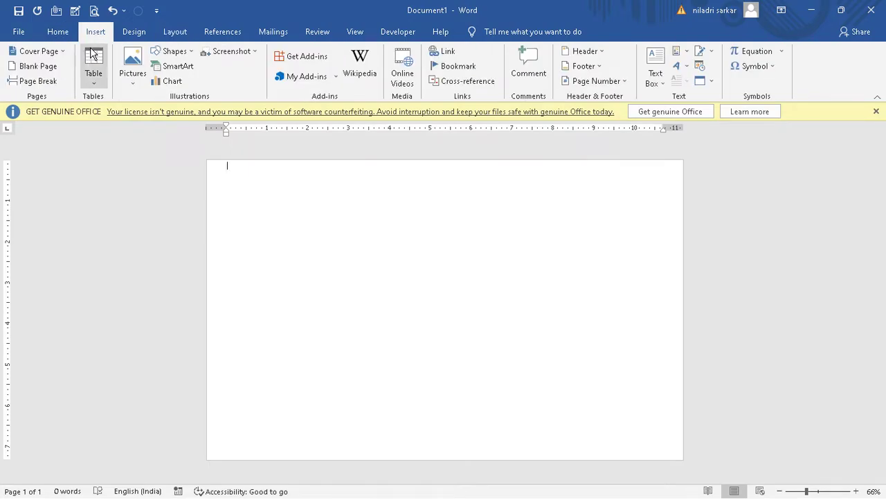
Step: Insert a table of 9 columns by 9 rows through the Insert Table dialog
{"action": "left_click", "coordinate": [97, 82]}
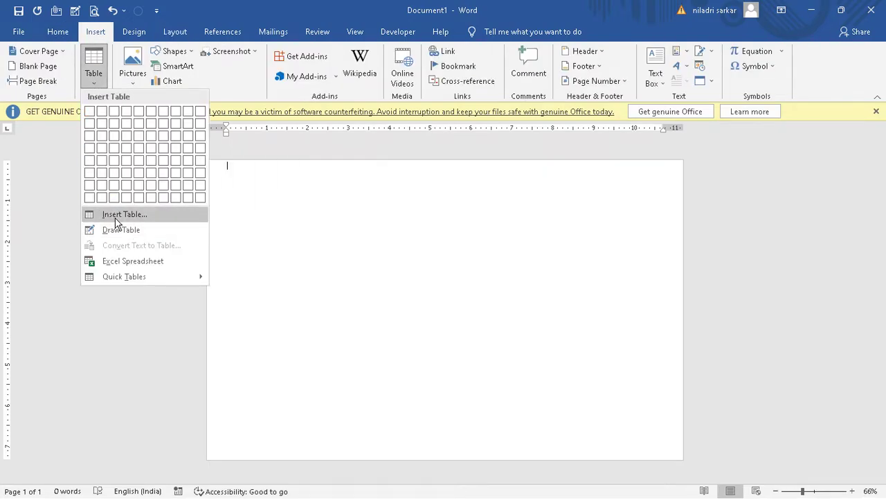
{"action": "left_click", "coordinate": [134, 214]}
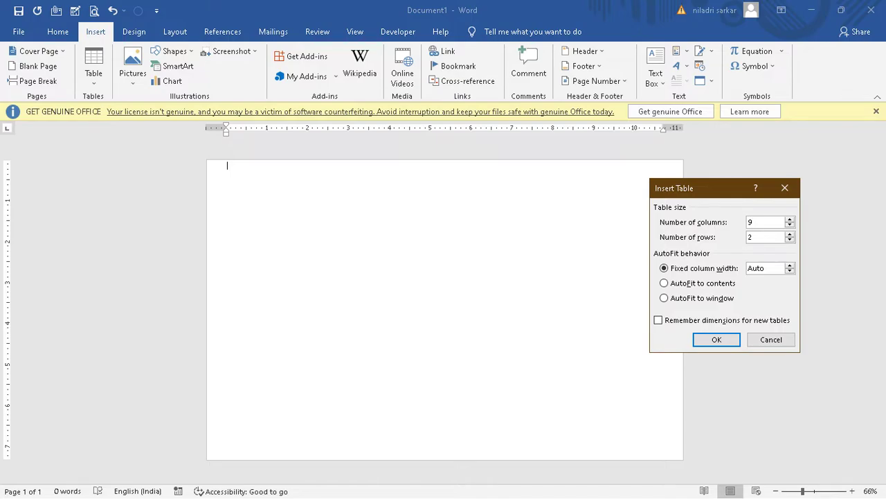
{"action": "left_click", "coordinate": [756, 237]}
{"action": "key", "text": "BackSpace"}
{"action": "type", "text": "9"}
{"action": "left_click", "coordinate": [724, 341]}
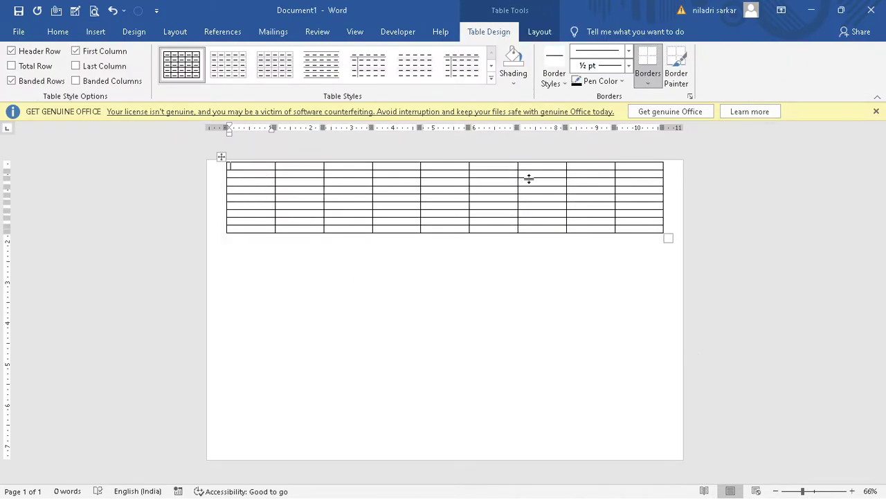
Step: Select the table and drag its corner down so cells become 0.74" tall
{"action": "left_click", "coordinate": [227, 166]}
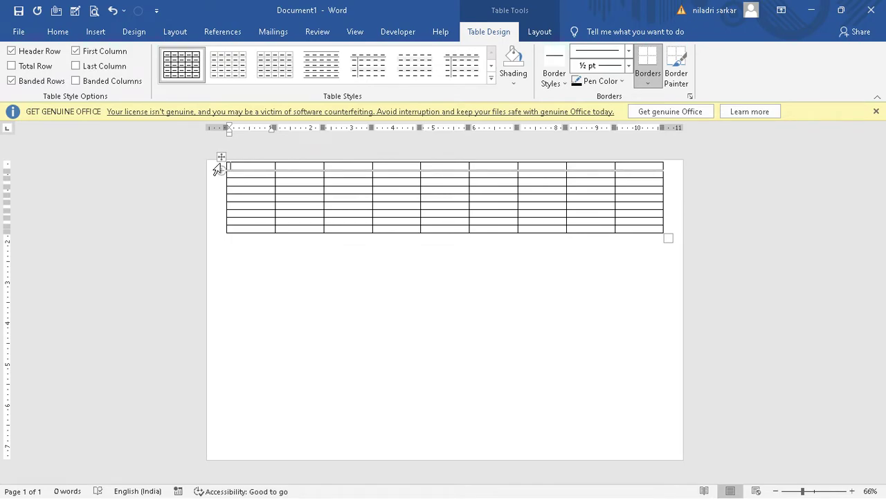
{"action": "left_click", "coordinate": [222, 157]}
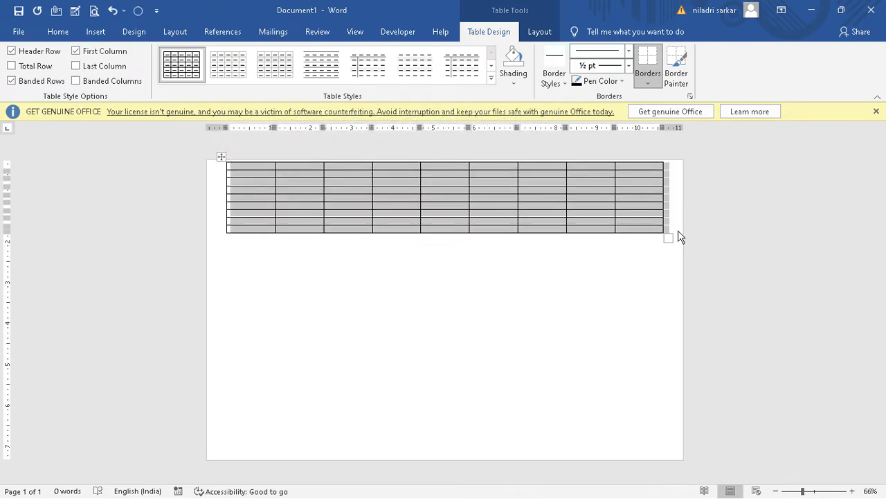
{"action": "mouse_move", "coordinate": [662, 232]}
{"action": "left_mouse_down"}
{"action": "mouse_move", "coordinate": [676, 291]}
{"action": "mouse_move", "coordinate": [675, 439]}
{"action": "left_mouse_up"}
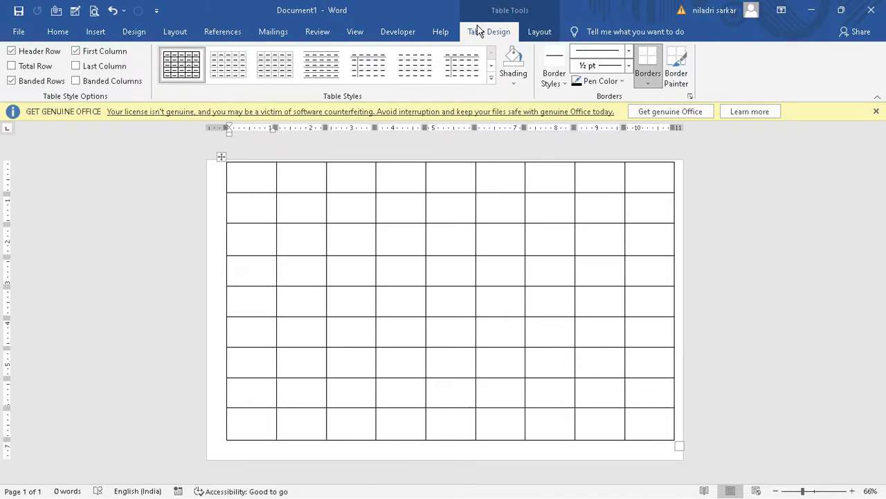
{"action": "left_click", "coordinate": [540, 33]}
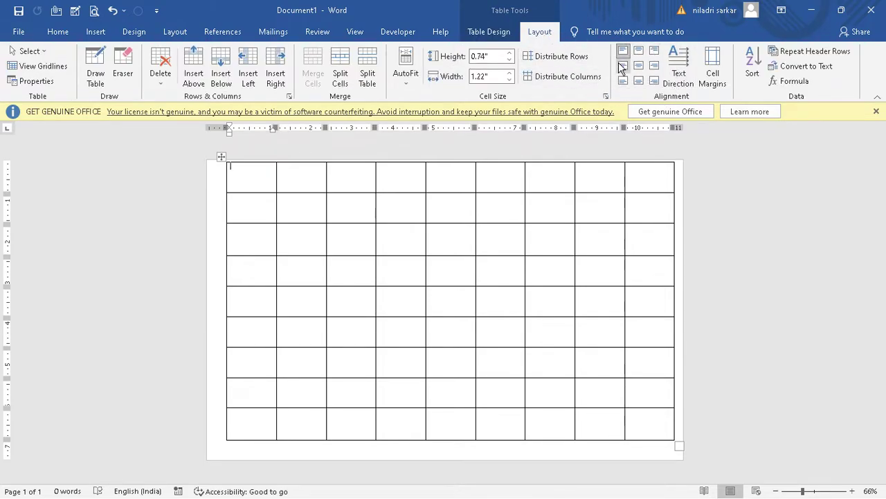
Step: Center all cell contents and set the table text to Times New Roman 16 pt
{"action": "left_click", "coordinate": [221, 156]}
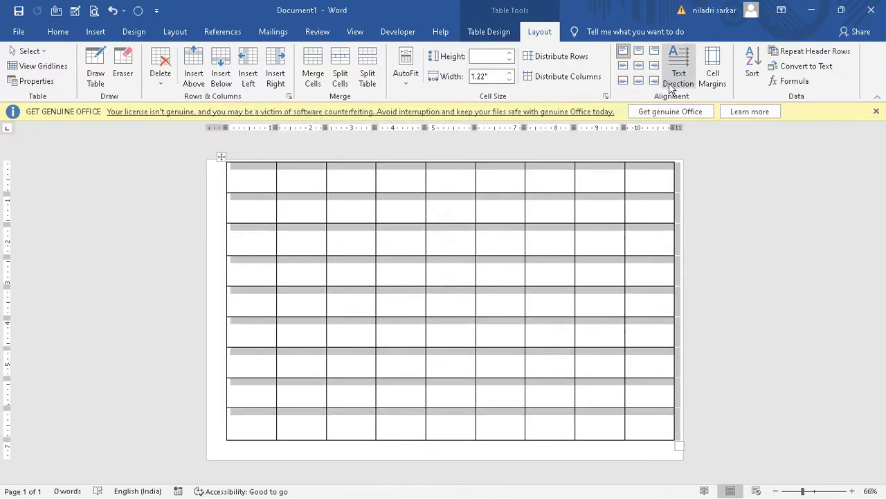
{"action": "left_click", "coordinate": [641, 66]}
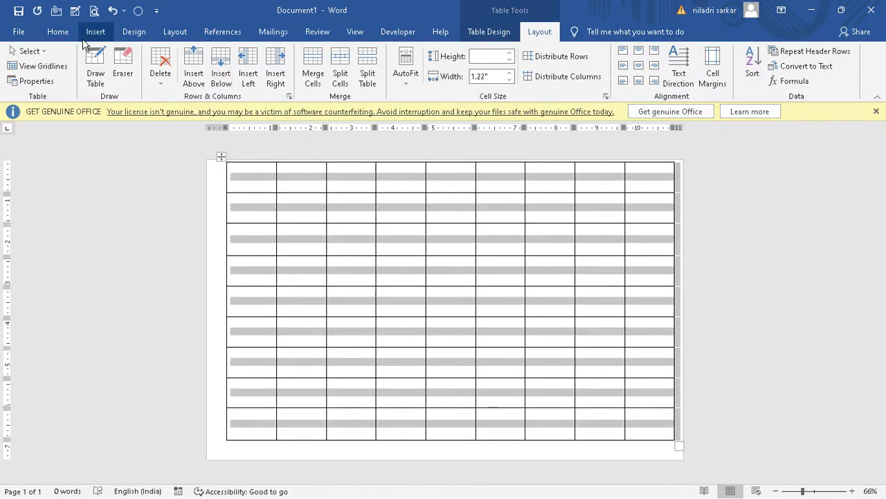
{"action": "left_click", "coordinate": [61, 35]}
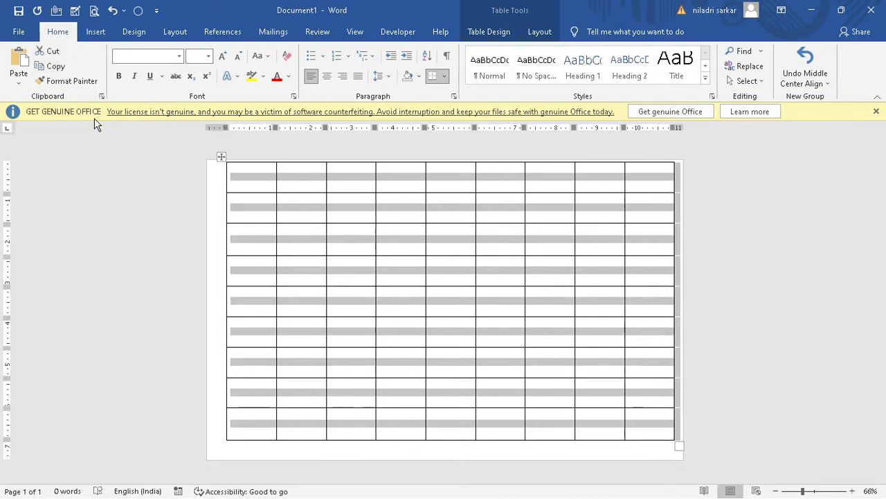
{"action": "left_click", "coordinate": [180, 56]}
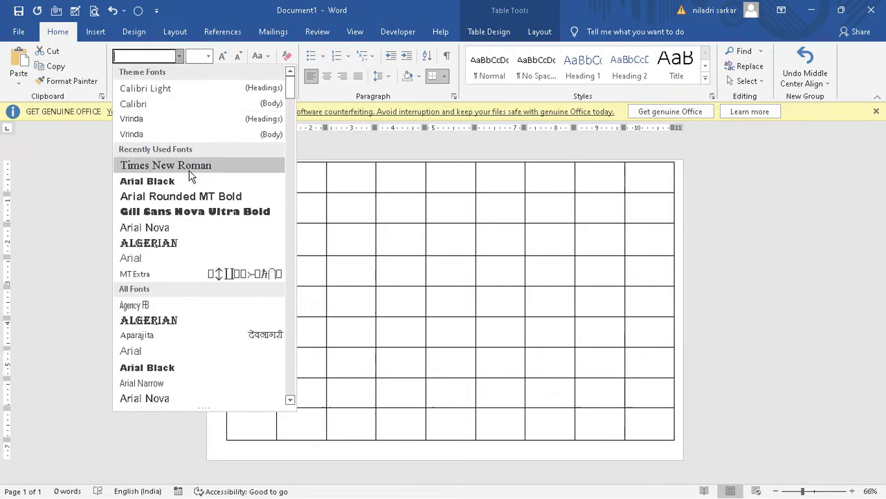
{"action": "left_click", "coordinate": [178, 168]}
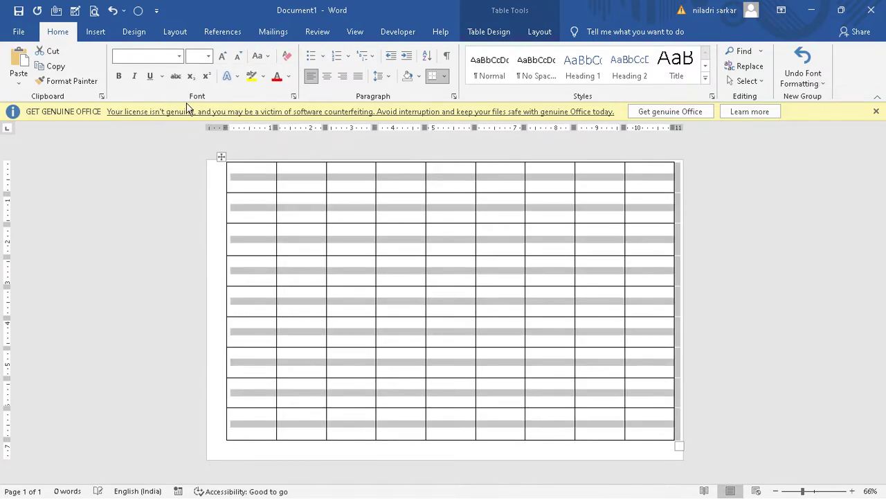
{"action": "left_click", "coordinate": [208, 57]}
{"action": "left_click", "coordinate": [190, 148]}
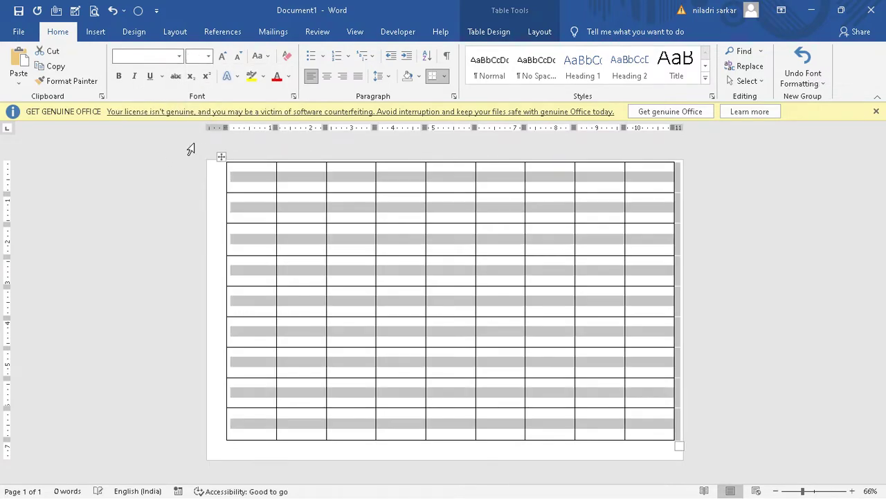
Step: Select the entire first row of the table
{"action": "left_click", "coordinate": [743, 248]}
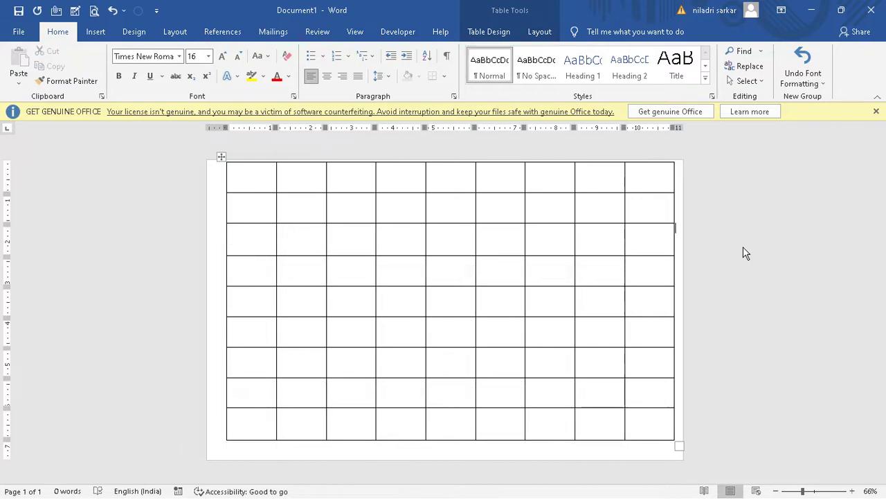
{"action": "left_click_drag", "start_coordinate": [244, 180], "coordinate": [627, 182]}
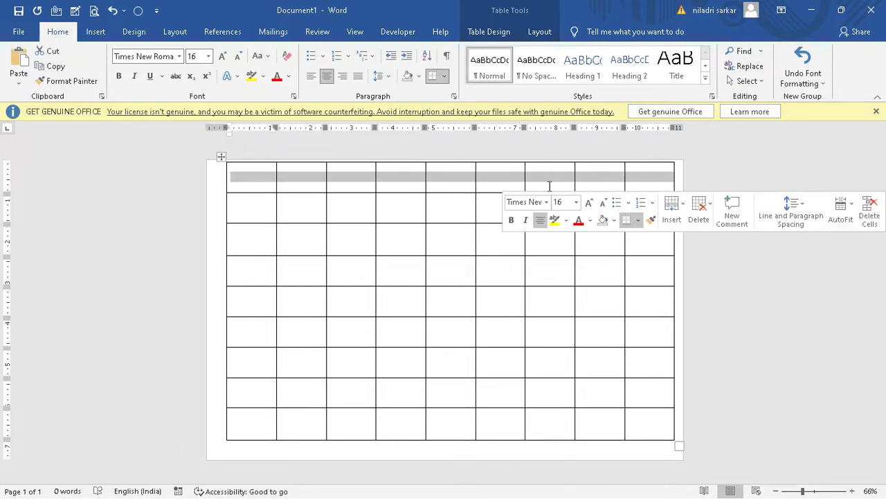
{"action": "left_click", "coordinate": [540, 32]}
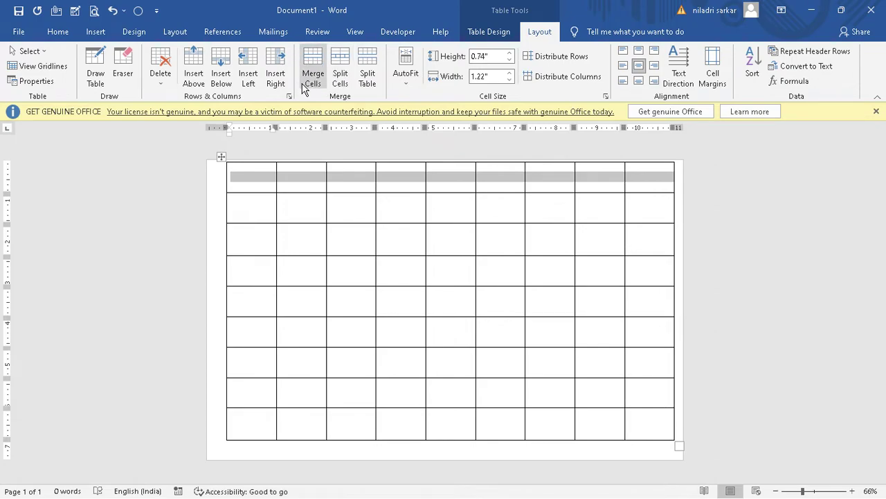
Step: Merge row 1, then row 2, into single cells spanning all nine columns
{"action": "left_click", "coordinate": [313, 77]}
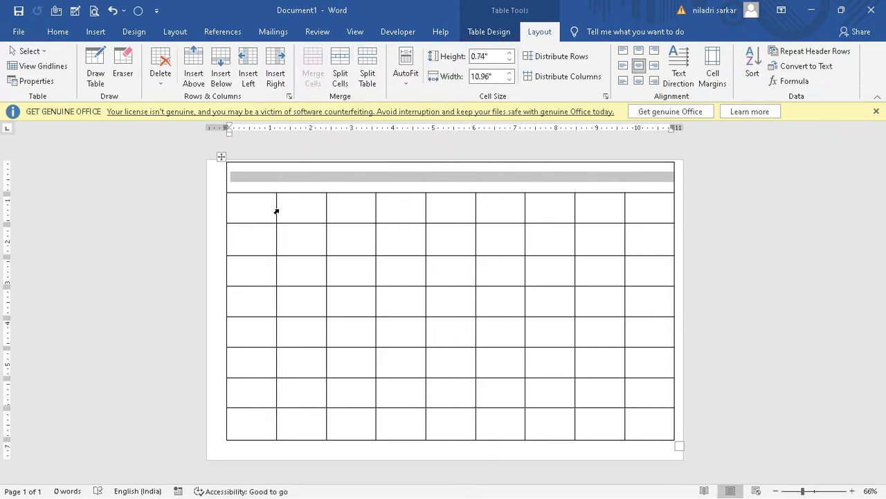
{"action": "left_click", "coordinate": [239, 208]}
{"action": "left_click_drag", "start_coordinate": [296, 207], "coordinate": [641, 215]}
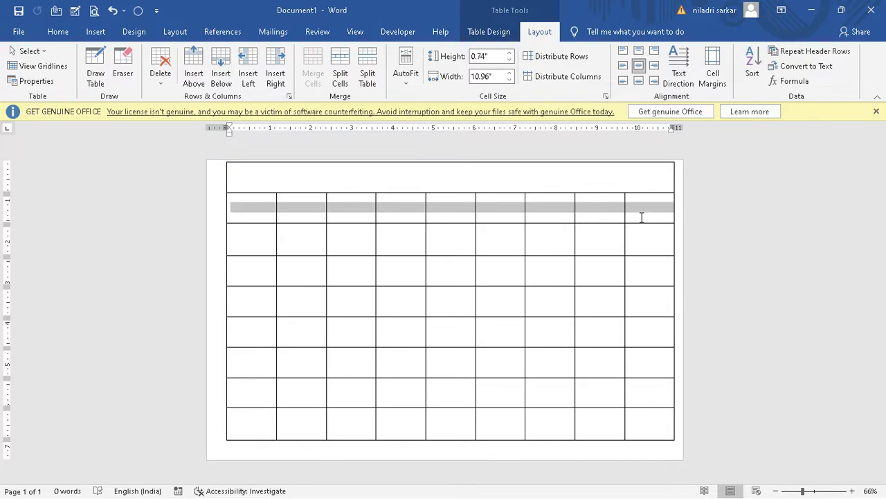
{"action": "right_click", "coordinate": [428, 206]}
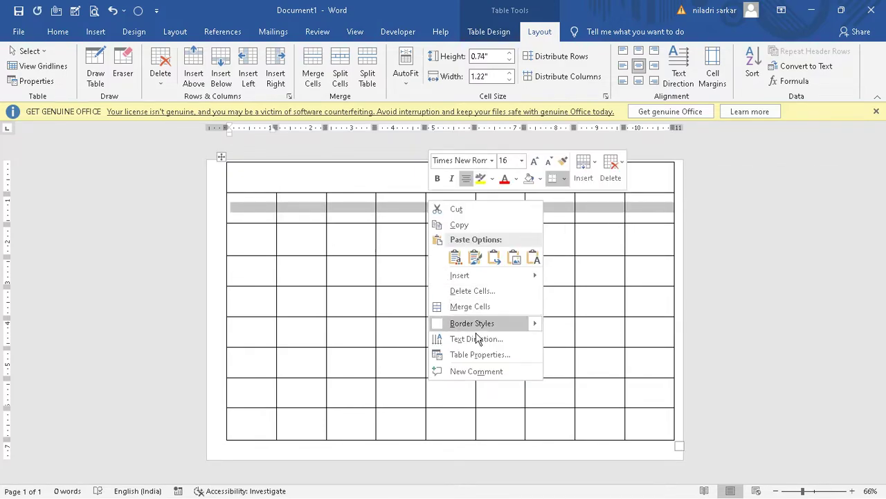
{"action": "key", "text": "Escape"}
{"action": "left_click", "coordinate": [404, 177]}
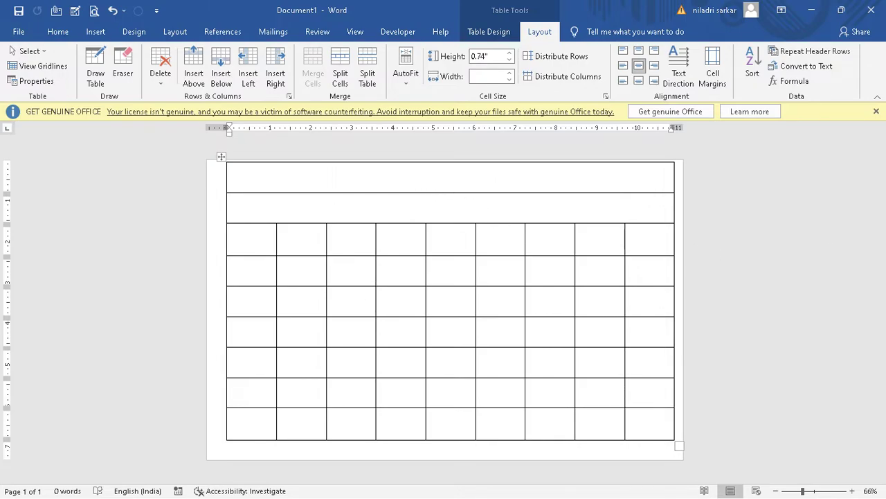
Step: Enter 'TIME TABLE' in the top row and 'PERIOD OF CLASS 12' in the second row
{"action": "type", "text": "TIME "}
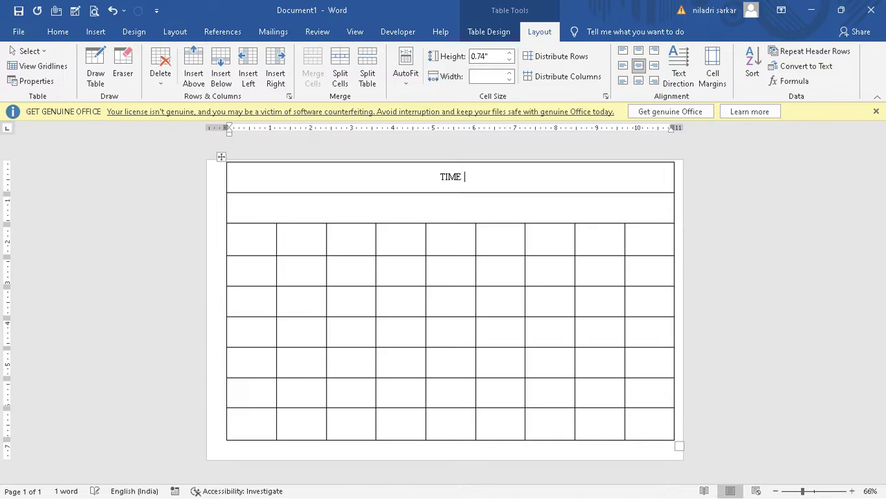
{"action": "type", "text": "TABLE"}
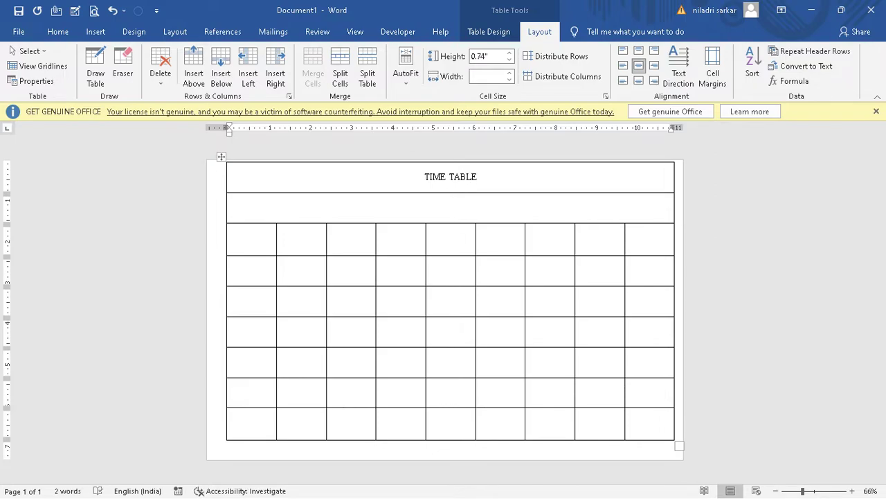
{"action": "left_click", "coordinate": [425, 205]}
{"action": "type", "text": "ERIOD "}
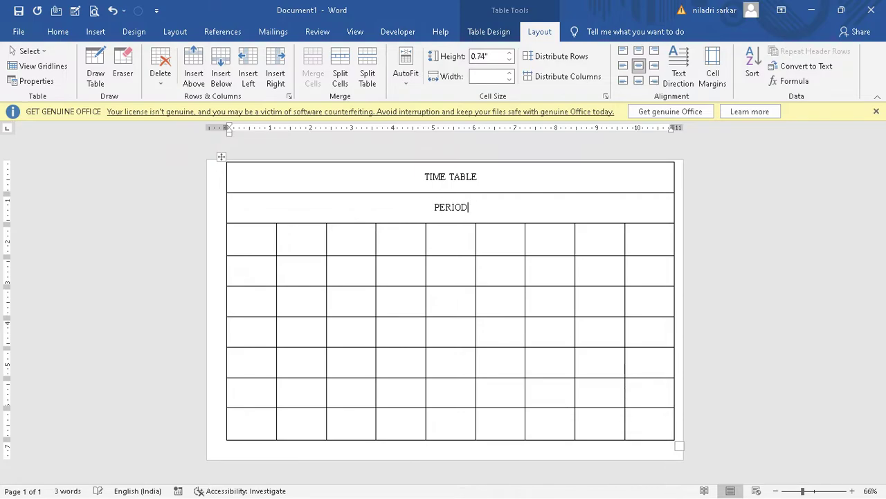
{"action": "type", "text": "OF CLASS 12"}
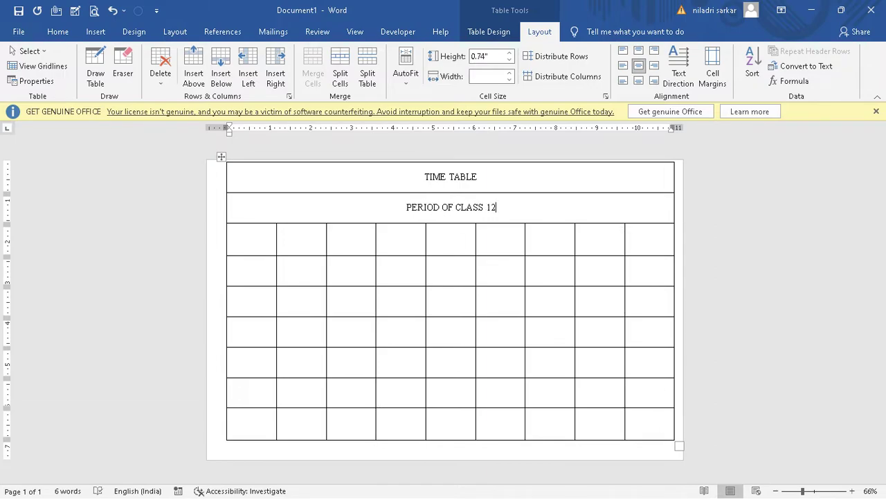
{"action": "left_click", "coordinate": [409, 185]}
Step: Shade the TIME TABLE row grey and the second row Orange, Accent 2, Darker 25%
{"action": "left_click", "coordinate": [491, 30]}
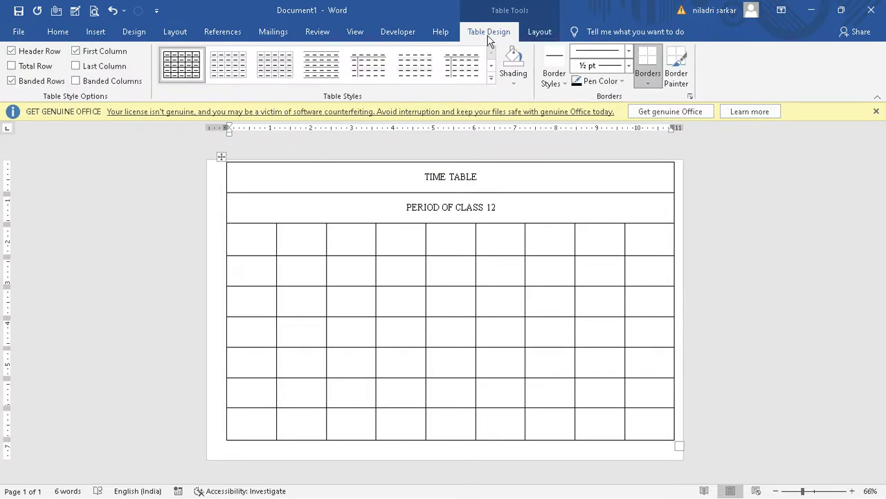
{"action": "left_click", "coordinate": [513, 84]}
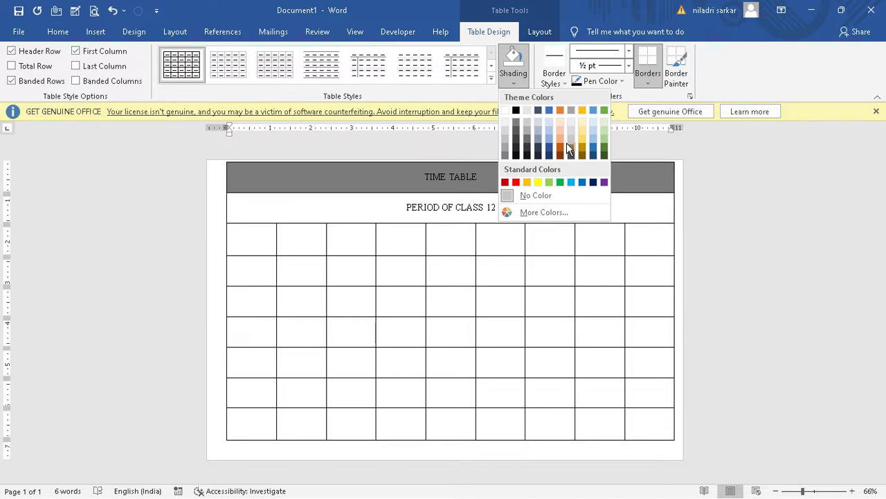
{"action": "left_click", "coordinate": [569, 145]}
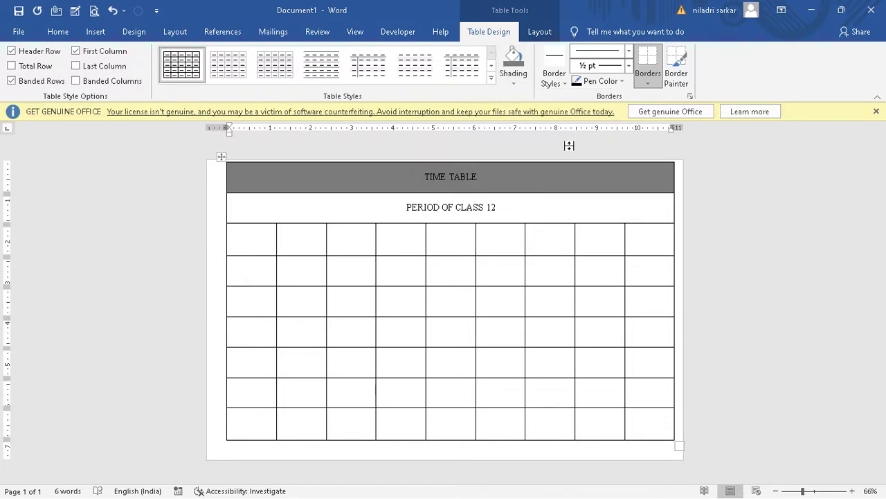
{"action": "left_click", "coordinate": [513, 82]}
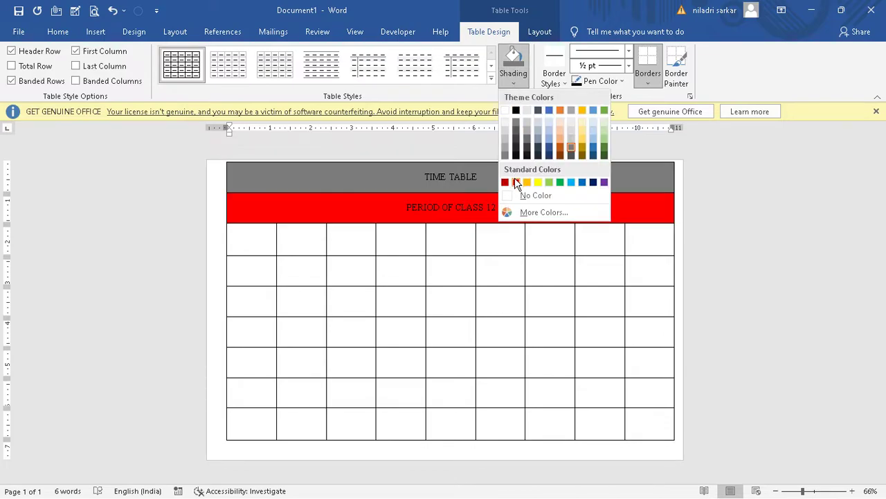
{"action": "left_click", "coordinate": [566, 148]}
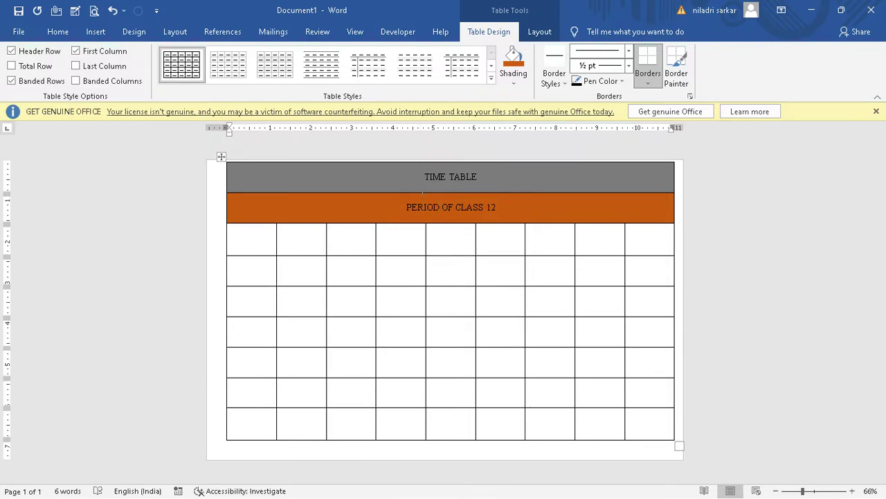
{"action": "left_click_drag", "start_coordinate": [426, 177], "coordinate": [475, 176]}
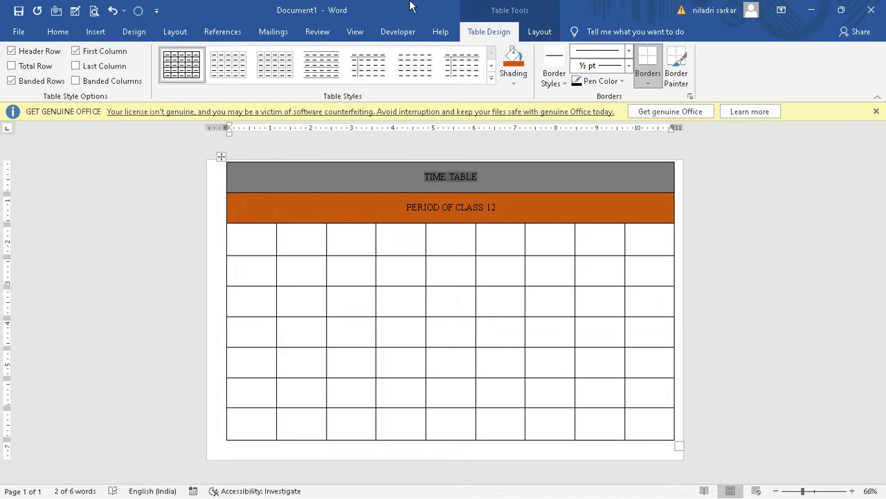
Step: Grow the TIME TABLE heading to 20 pt and color its text white
{"action": "left_click", "coordinate": [57, 32]}
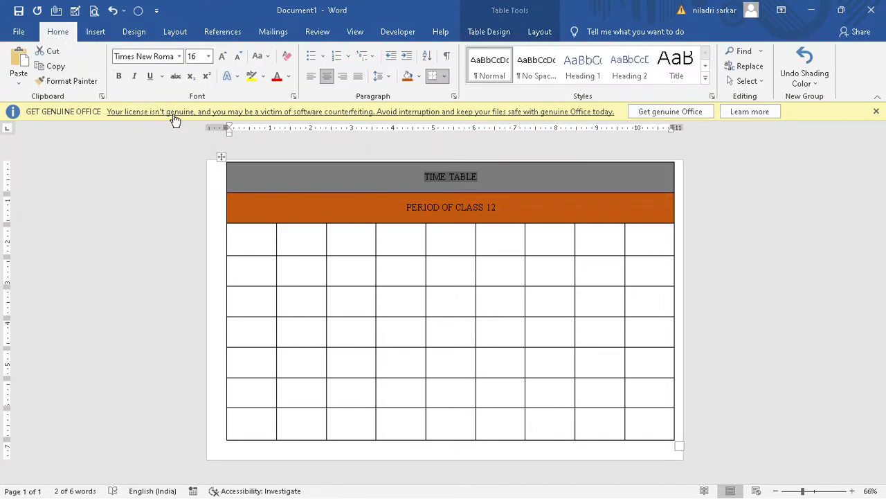
{"action": "left_click", "coordinate": [223, 56]}
{"action": "left_click", "coordinate": [223, 57]}
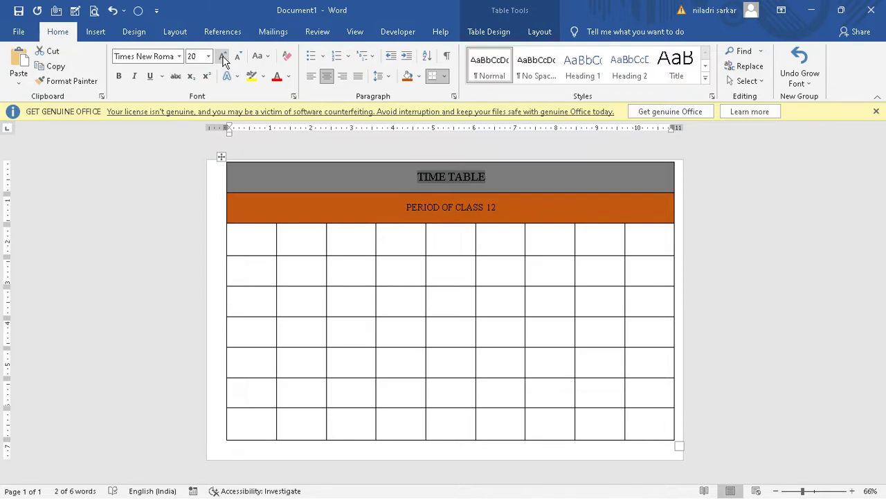
{"action": "left_click", "coordinate": [289, 76]}
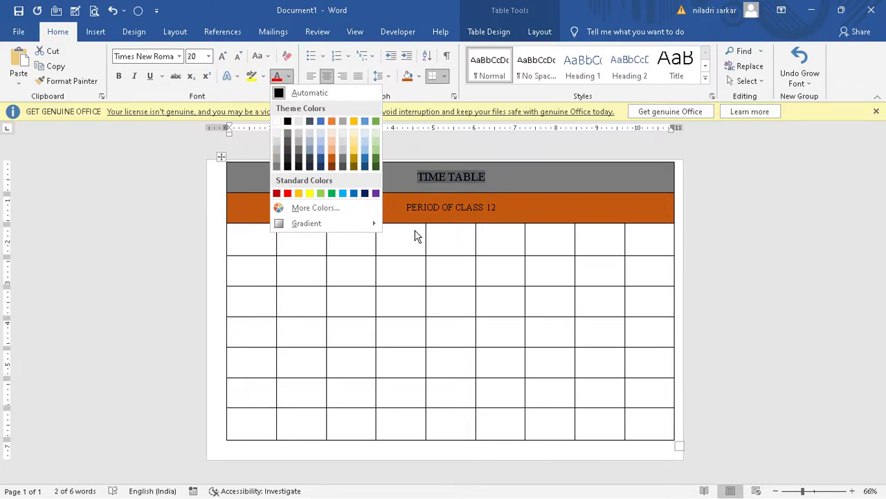
{"action": "left_click", "coordinate": [277, 120]}
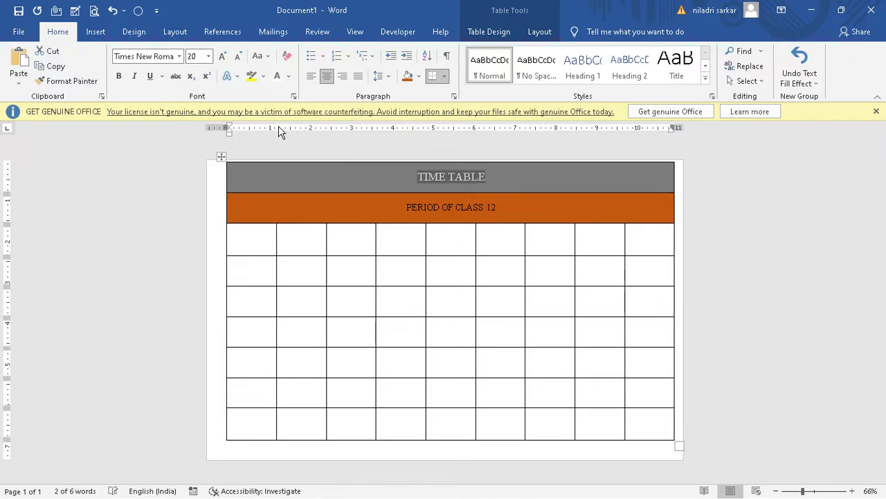
{"action": "left_click_drag", "start_coordinate": [405, 207], "coordinate": [522, 204]}
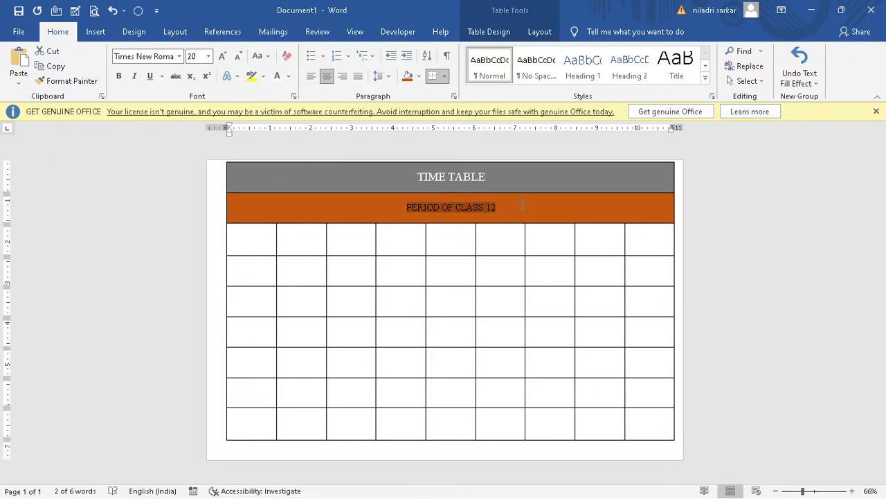
Step: Format PERIOD OF CLASS 12 at 18 pt with lavender text, a green highlight and bold
{"action": "left_click", "coordinate": [222, 58]}
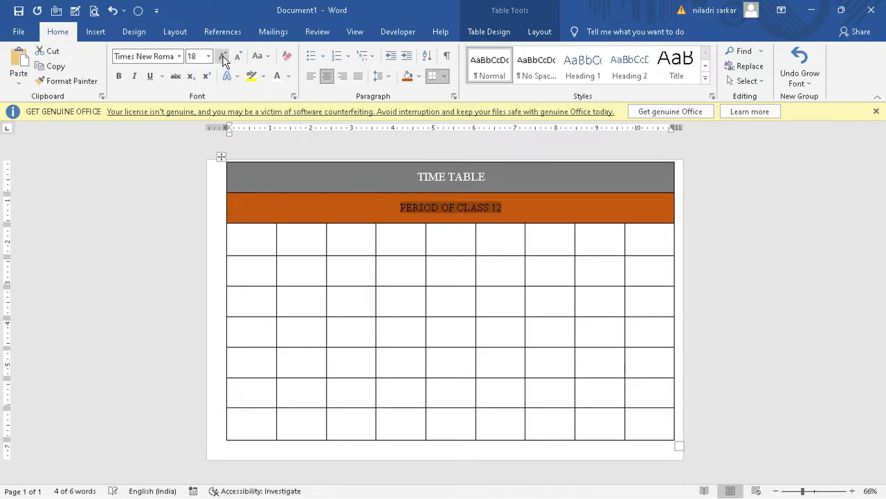
{"action": "left_click", "coordinate": [278, 77]}
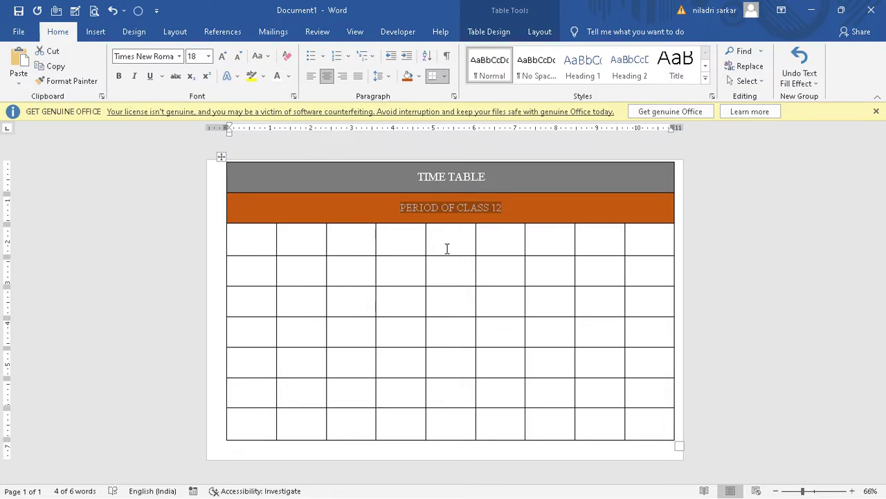
{"action": "left_click", "coordinate": [286, 79]}
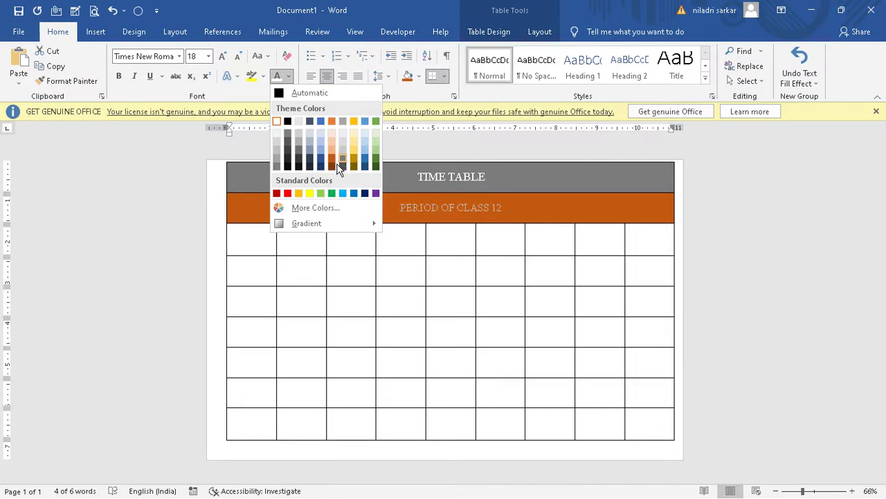
{"action": "left_click", "coordinate": [330, 207]}
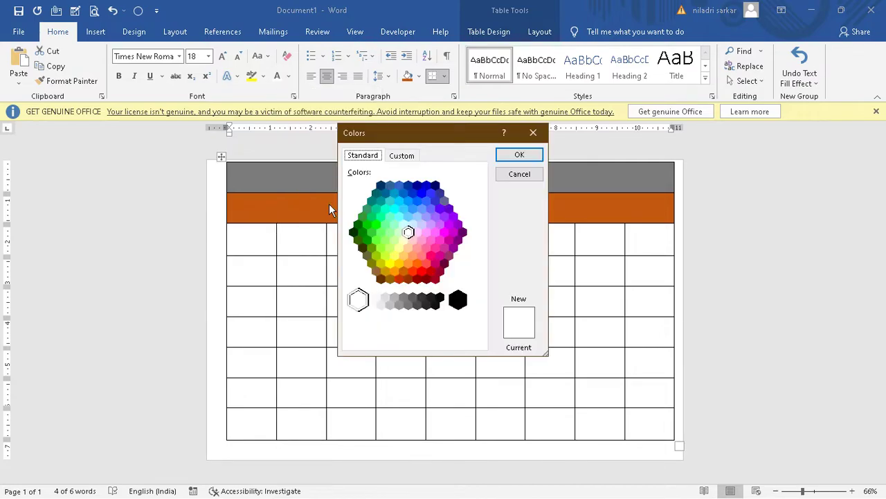
{"action": "left_click", "coordinate": [427, 217]}
{"action": "left_click", "coordinate": [514, 154]}
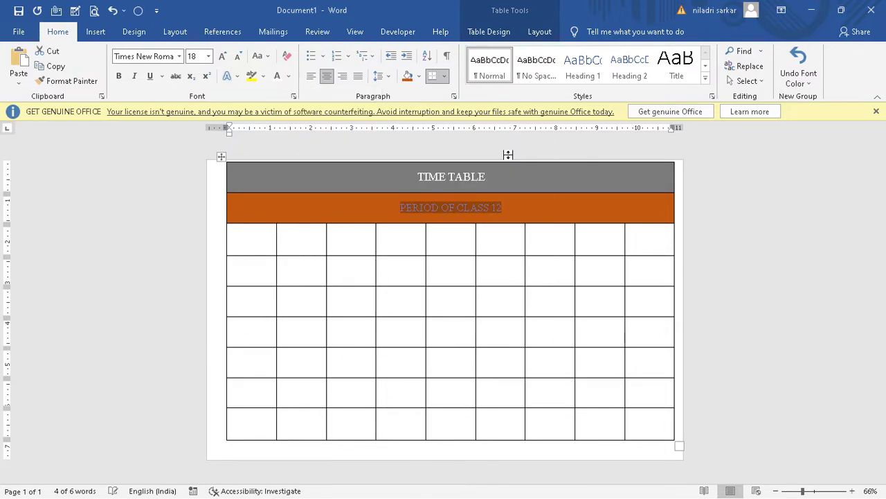
{"action": "left_click", "coordinate": [262, 76]}
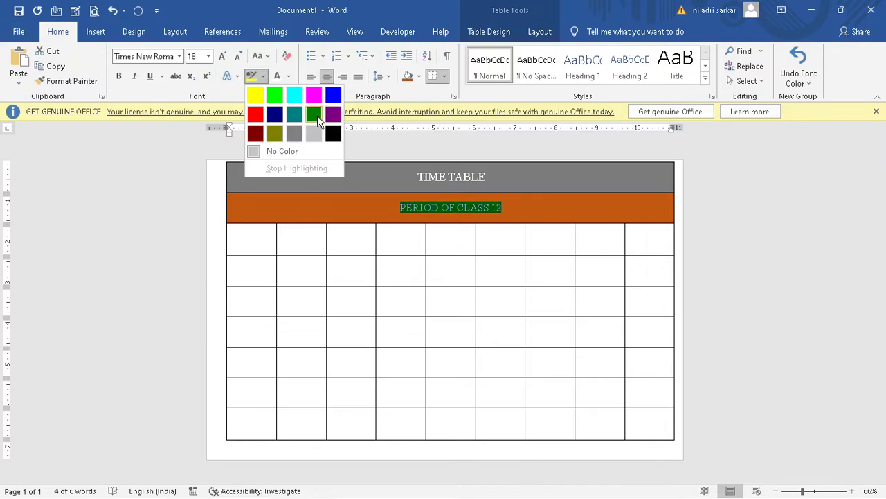
{"action": "left_click", "coordinate": [316, 115]}
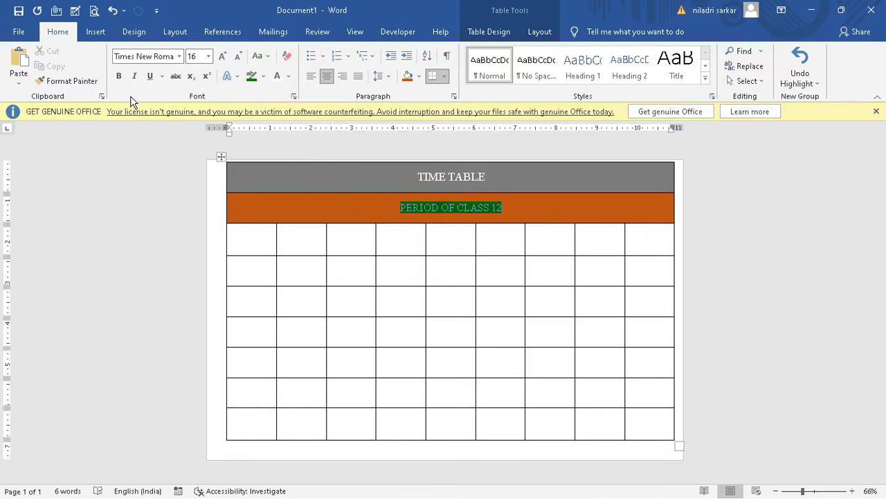
{"action": "left_click", "coordinate": [118, 75]}
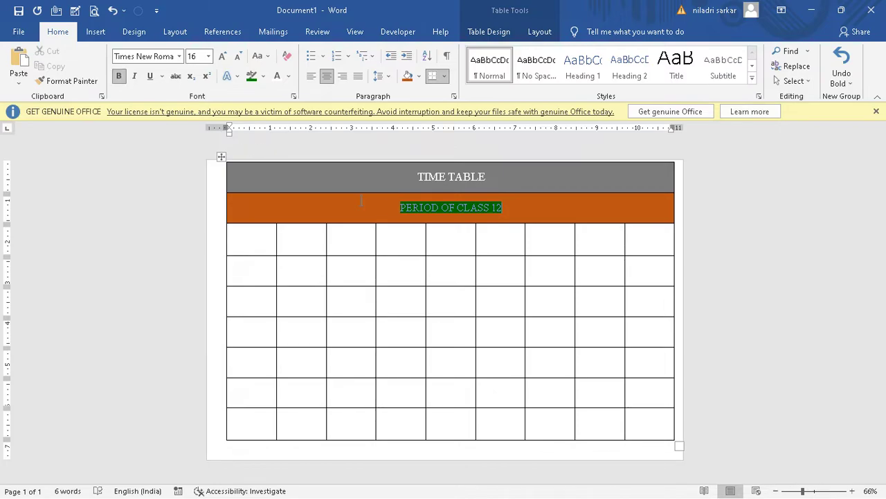
Step: Make the TIME TABLE title bold and enlarge it to 26 pt
{"action": "triple_click", "coordinate": [450, 176]}
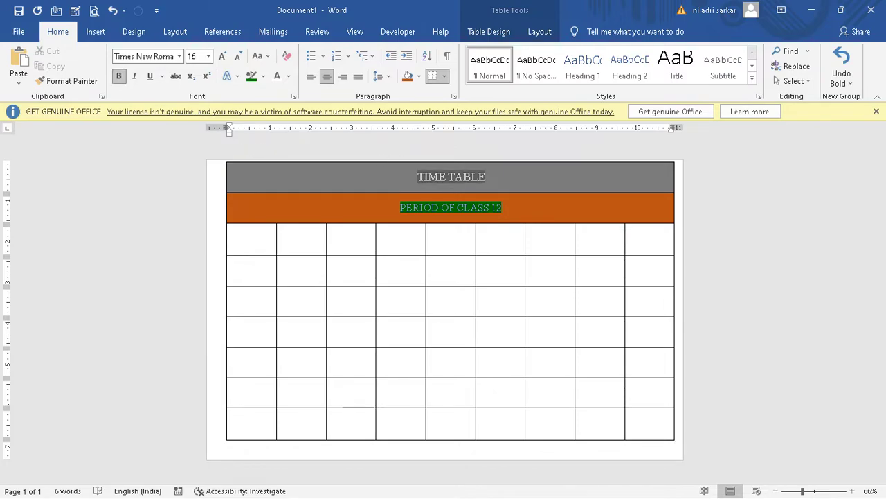
{"action": "left_click", "coordinate": [120, 76]}
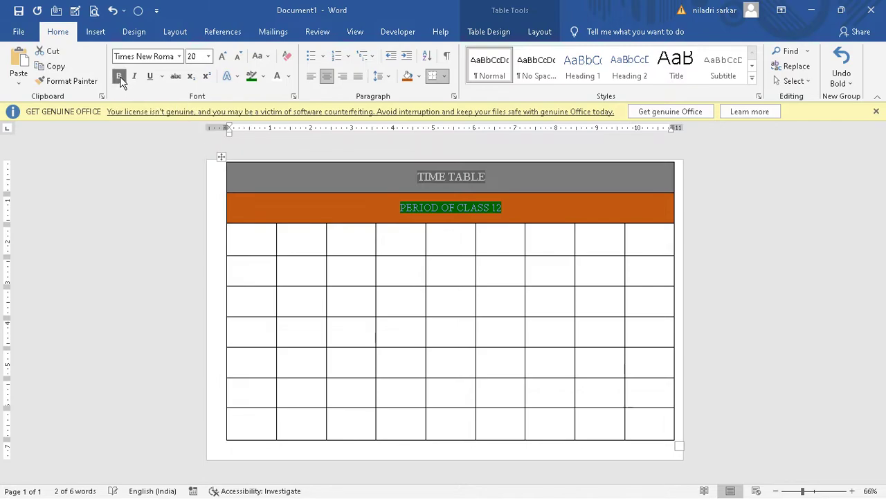
{"action": "left_click", "coordinate": [222, 56]}
{"action": "left_click", "coordinate": [222, 55]}
{"action": "left_click", "coordinate": [222, 56]}
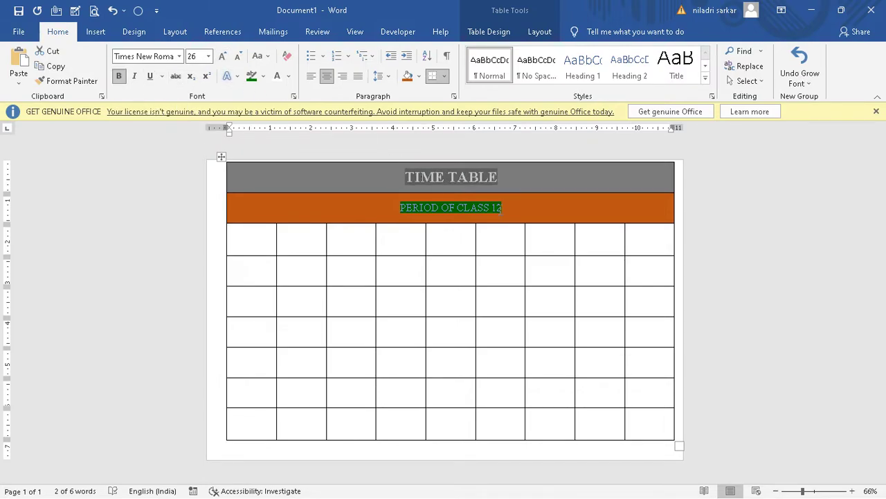
{"action": "left_click", "coordinate": [649, 241]}
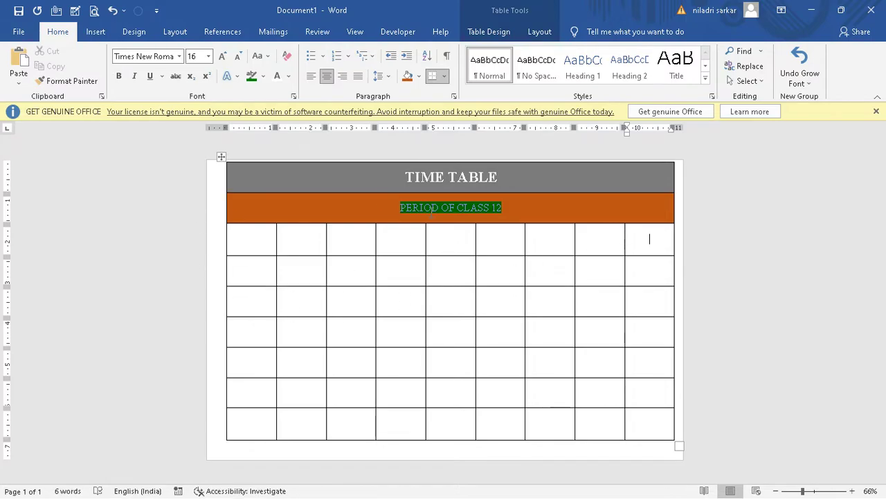
{"action": "left_click", "coordinate": [250, 243]}
Step: Type DAYS, MONDAY, TUESDAY and WEDNESDAY down the table's first column
{"action": "type", "text": "DAYS"}
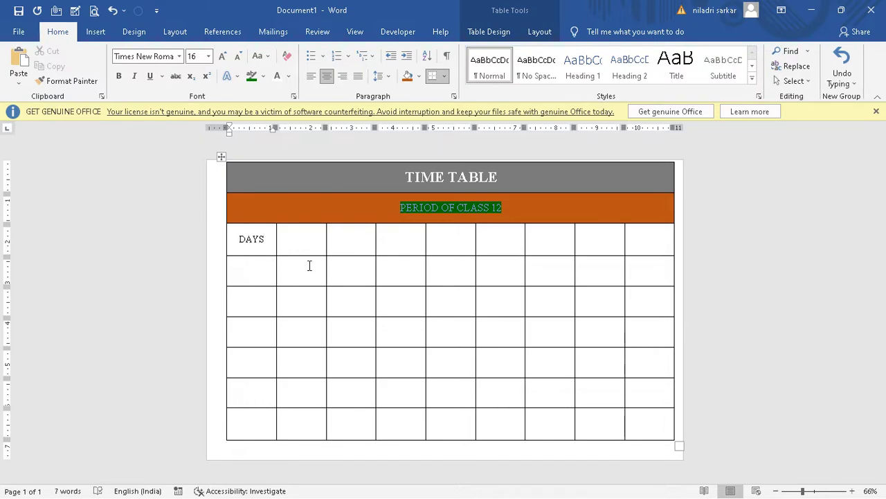
{"action": "left_click", "coordinate": [247, 271]}
{"action": "type", "text": "MONDAY"}
{"action": "key", "text": "Down"}
{"action": "type", "text": "TUESDAY"}
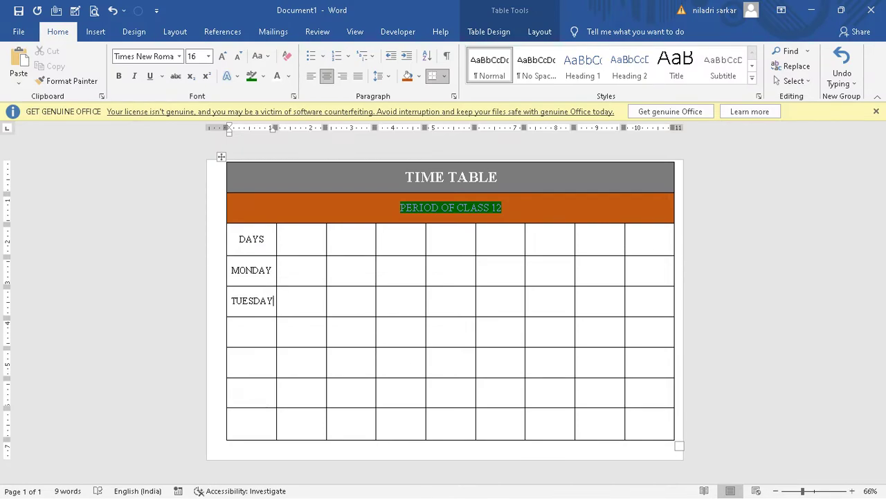
{"action": "type", "text": "WEDNE"}
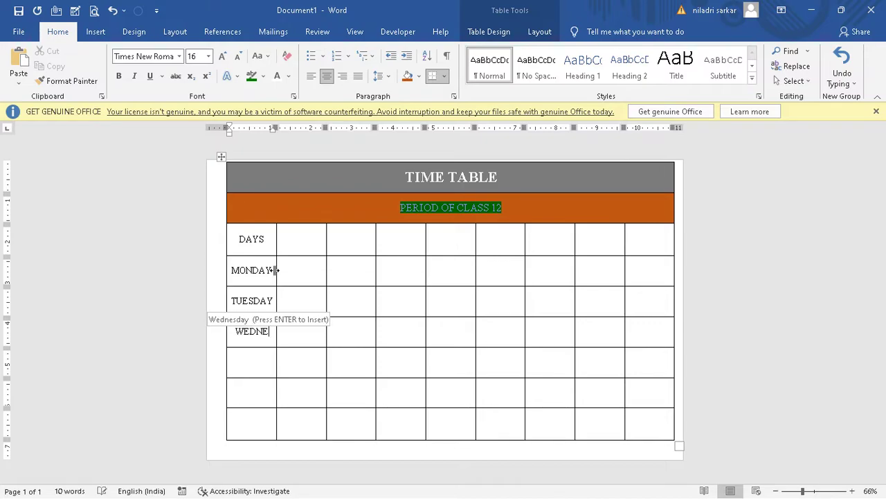
{"action": "type", "text": "SDAY"}
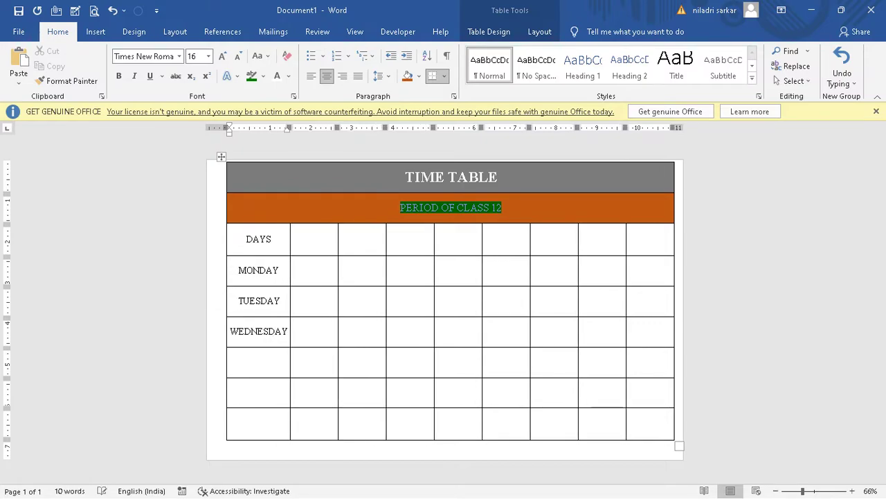
Step: Add THUSDAY, FRIDAY and SATURDAY in the remaining first-column rows
{"action": "left_click", "coordinate": [244, 361]}
{"action": "type", "text": "THUSDAY"}
{"action": "left_click", "coordinate": [259, 392]}
{"action": "type", "text": "FRO"}
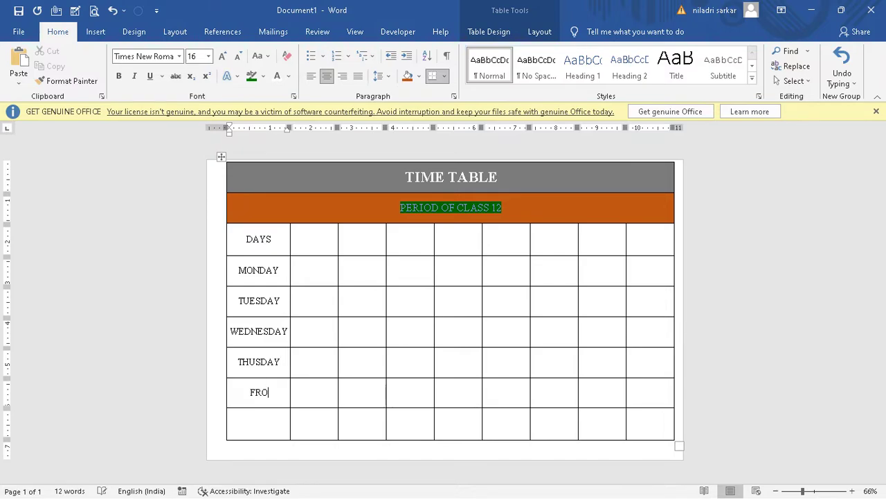
{"action": "key", "text": "BackSpace"}
{"action": "type", "text": "IDAY"}
{"action": "key", "text": "Down"}
{"action": "type", "text": "SATUR"}
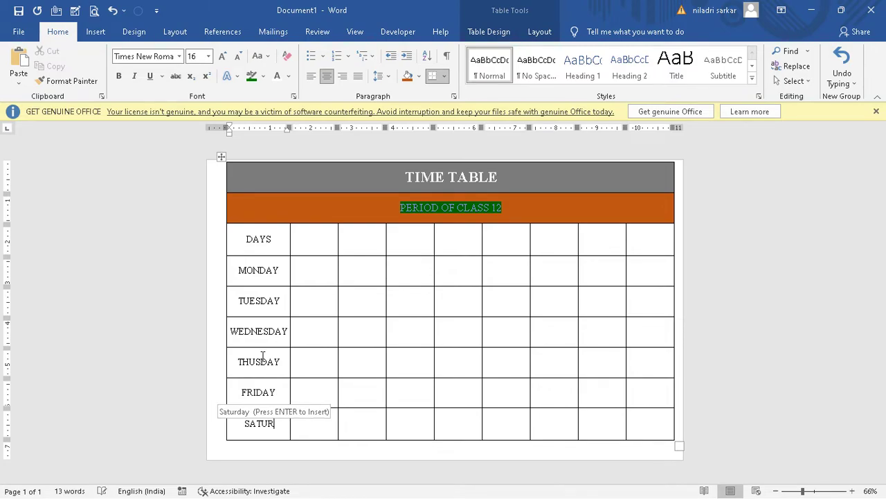
{"action": "type", "text": "DAY"}
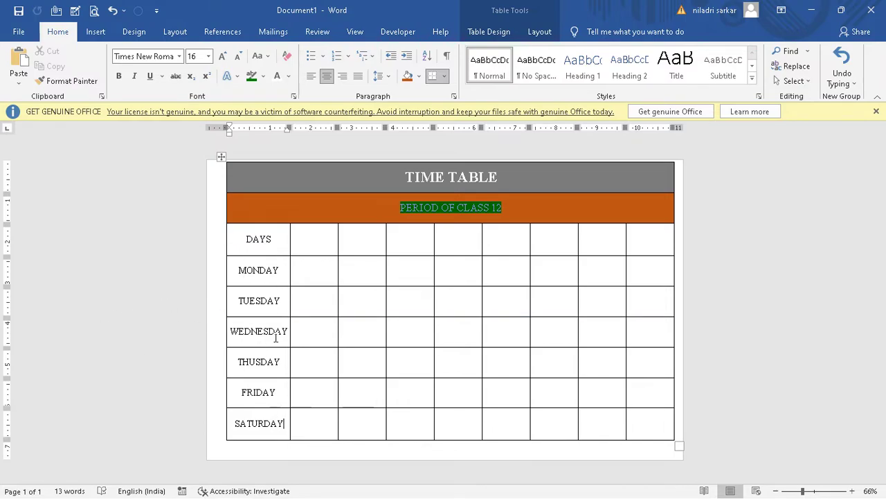
Step: Enter 1ST, 2ND, 3RD and 4TH in the header cells right of DAYS
{"action": "left_click", "coordinate": [307, 239]}
{"action": "type", "text": "1S"}
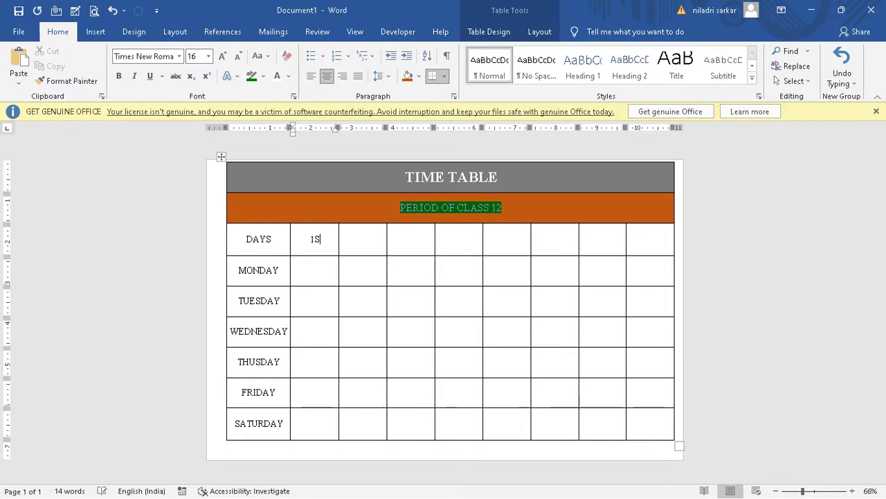
{"action": "type", "text": "T"}
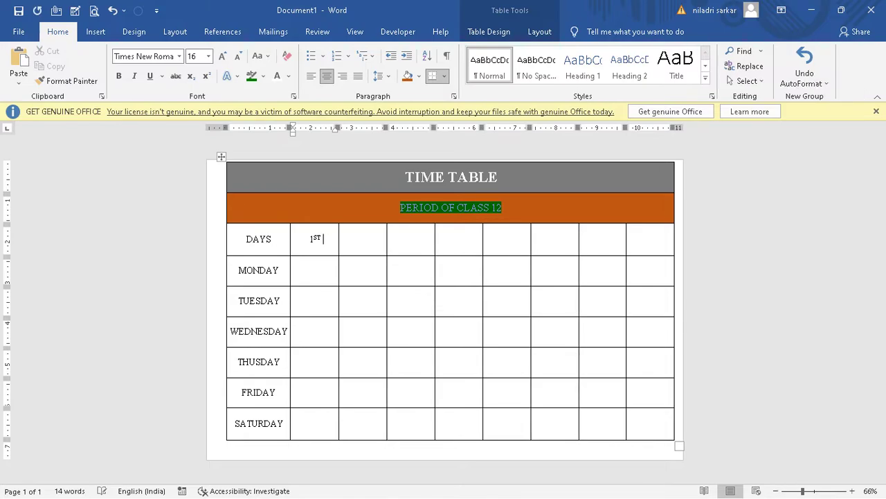
{"action": "left_click", "coordinate": [363, 239]}
{"action": "type", "text": "2ND"}
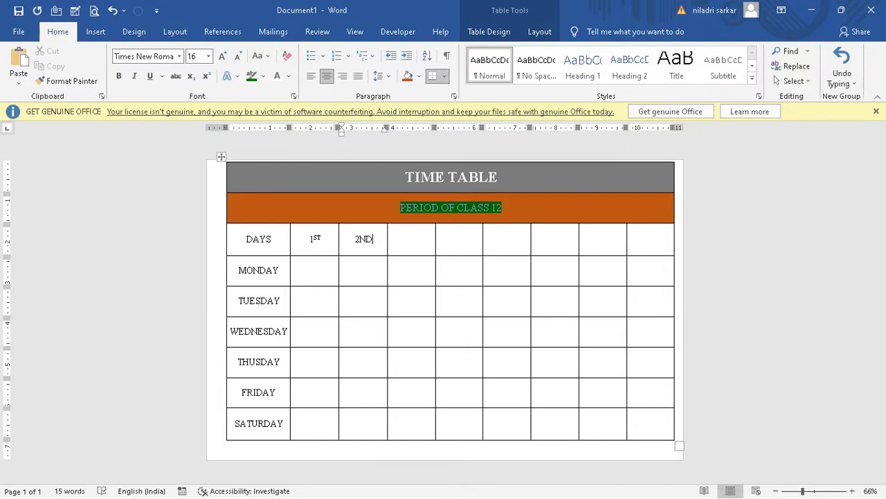
{"action": "left_click", "coordinate": [411, 238]}
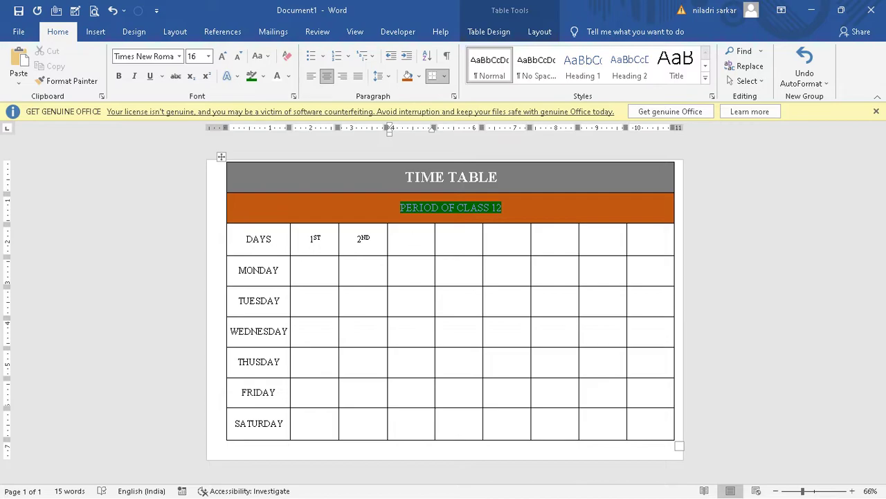
{"action": "type", "text": "3"}
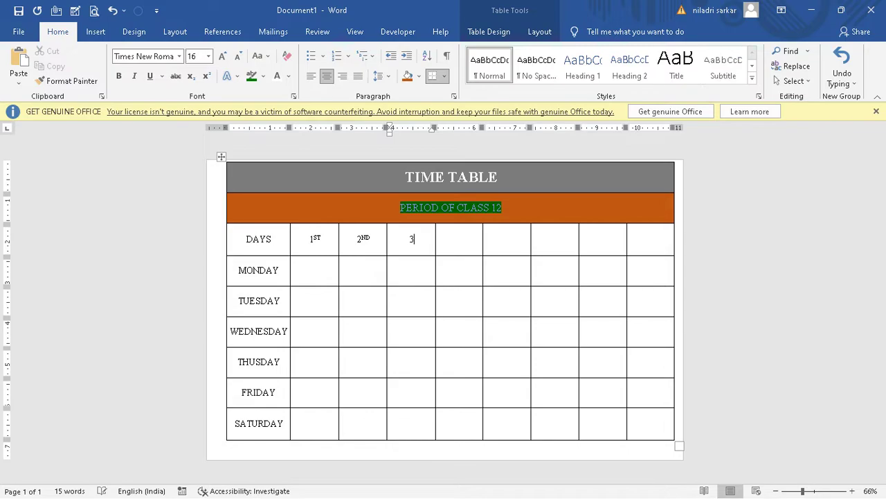
{"action": "type", "text": "RD"}
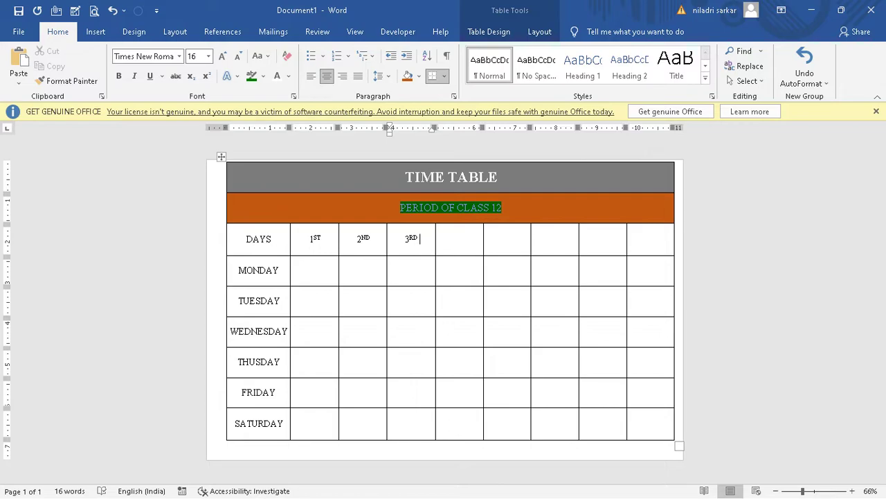
{"action": "left_click", "coordinate": [460, 238]}
{"action": "type", "text": "4T"}
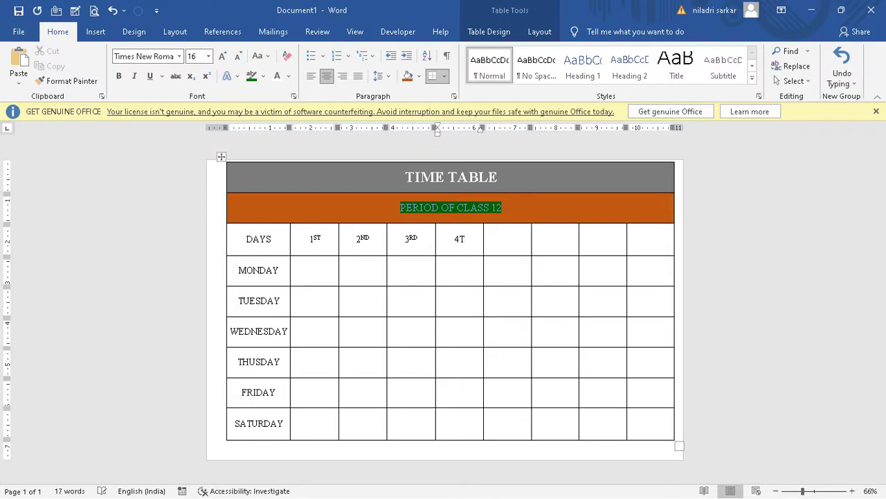
{"action": "type", "text": "H"}
{"action": "key", "text": "BackSpace"}
{"action": "type", "text": "H"}
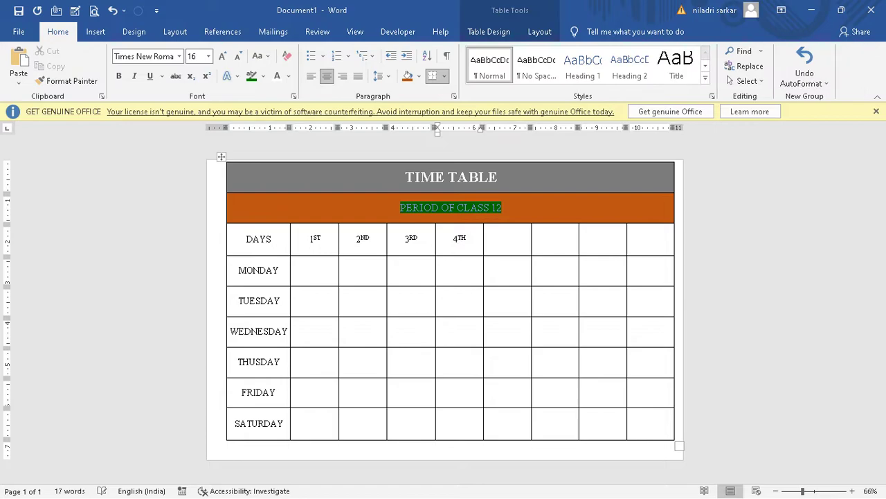
Step: Enter 5TH, 6TH, 7TH and 8TH in the remaining header cells
{"action": "left_click", "coordinate": [507, 239]}
{"action": "type", "text": "5TH"}
{"action": "left_click", "coordinate": [556, 239]}
{"action": "type", "text": "6TH"}
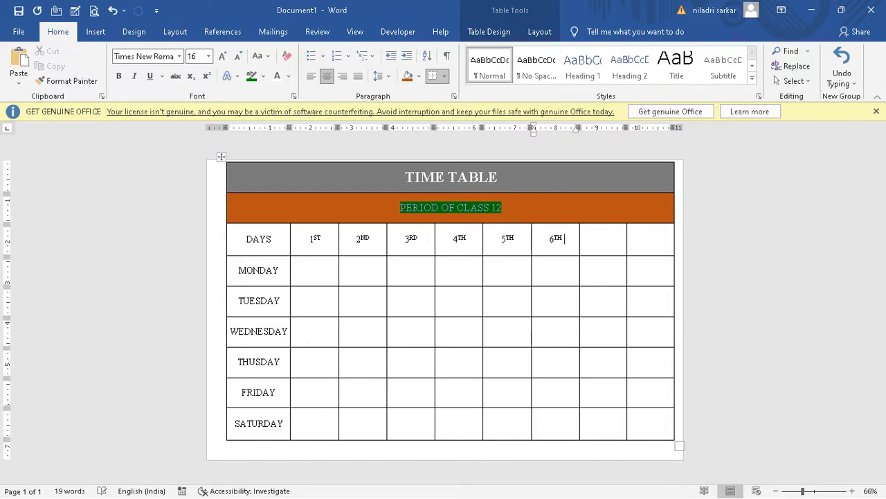
{"action": "left_click", "coordinate": [603, 238]}
{"action": "type", "text": "7"}
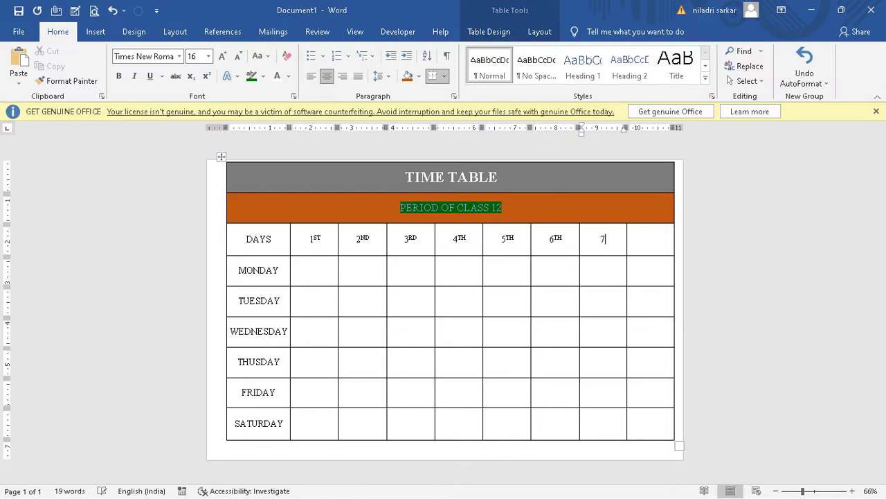
{"action": "type", "text": "TH"}
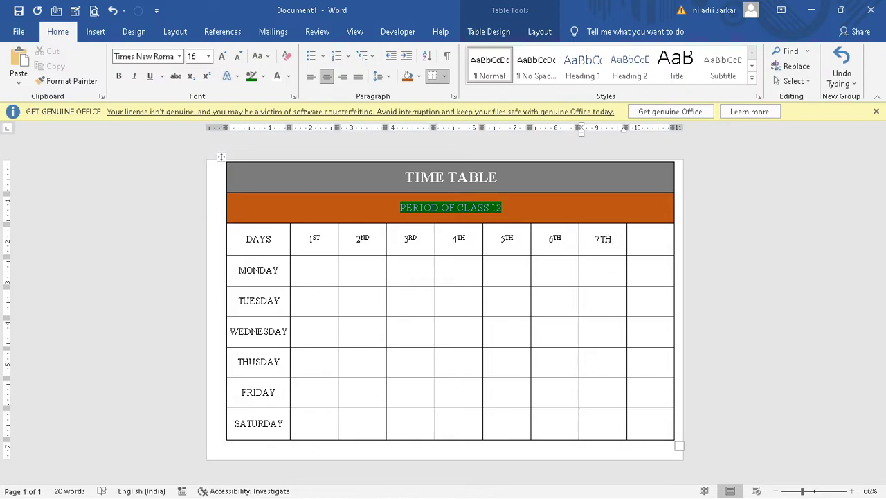
{"action": "left_click", "coordinate": [651, 238]}
{"action": "type", "text": "8"}
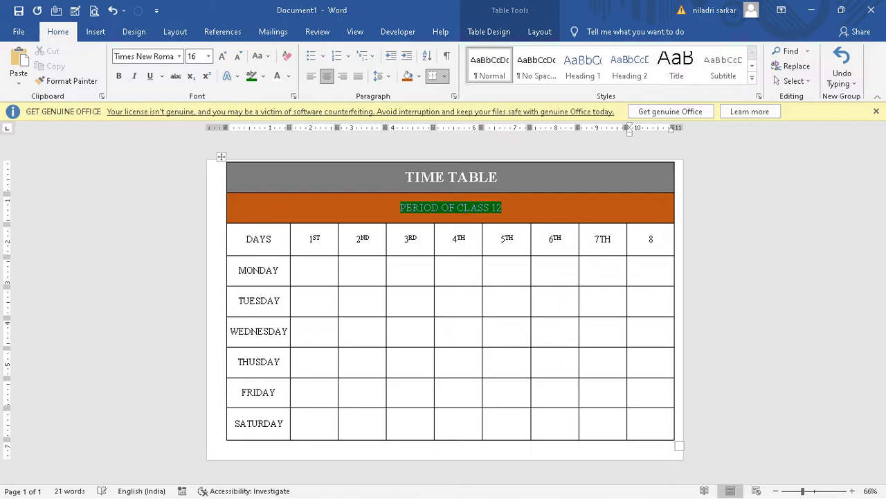
{"action": "type", "text": "TH"}
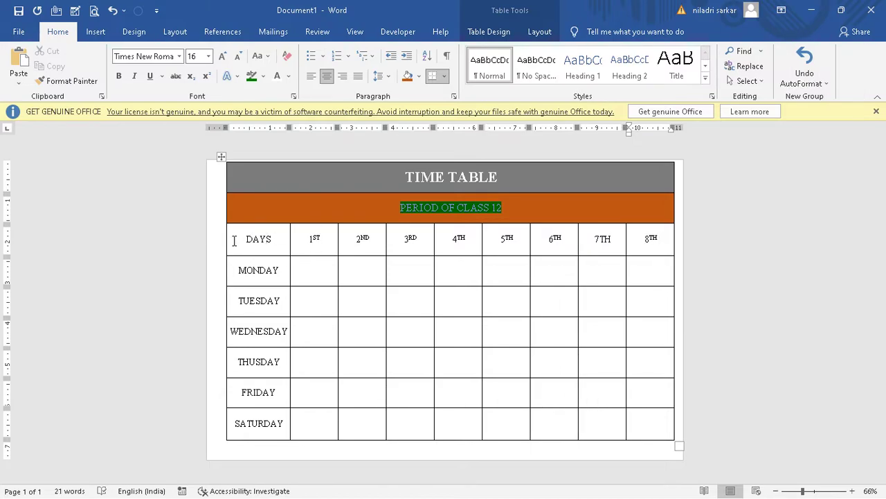
Step: Make the DAYS header row bold and enlarge its text
{"action": "mouse_move", "coordinate": [233, 239]}
{"action": "left_mouse_down"}
{"action": "mouse_move", "coordinate": [626, 225]}
{"action": "mouse_move", "coordinate": [635, 238]}
{"action": "left_mouse_up"}
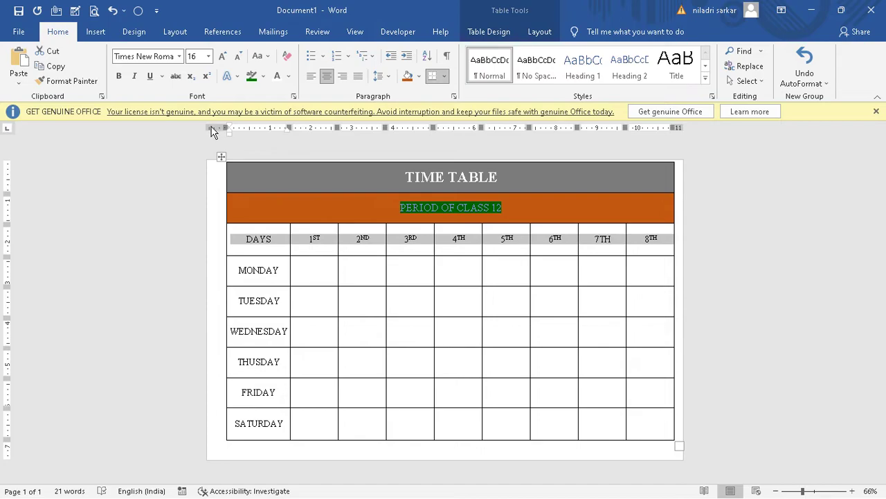
{"action": "left_click", "coordinate": [119, 77]}
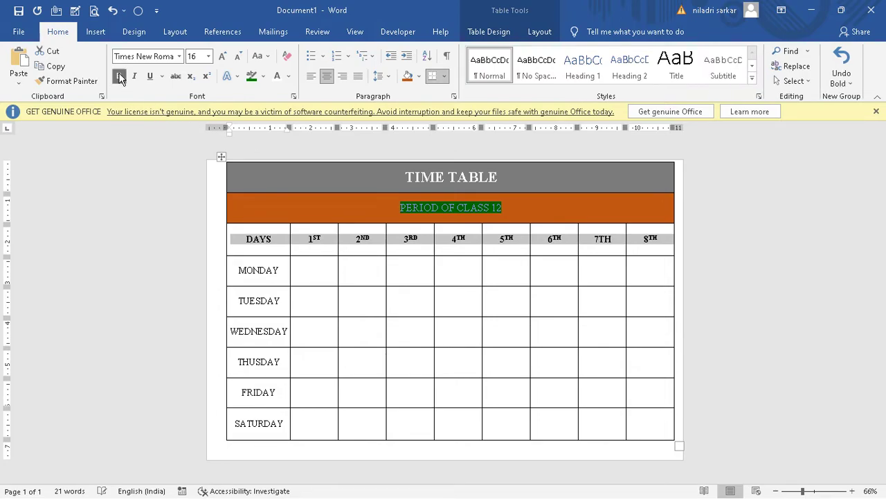
{"action": "left_click", "coordinate": [223, 57]}
{"action": "left_click", "coordinate": [223, 57]}
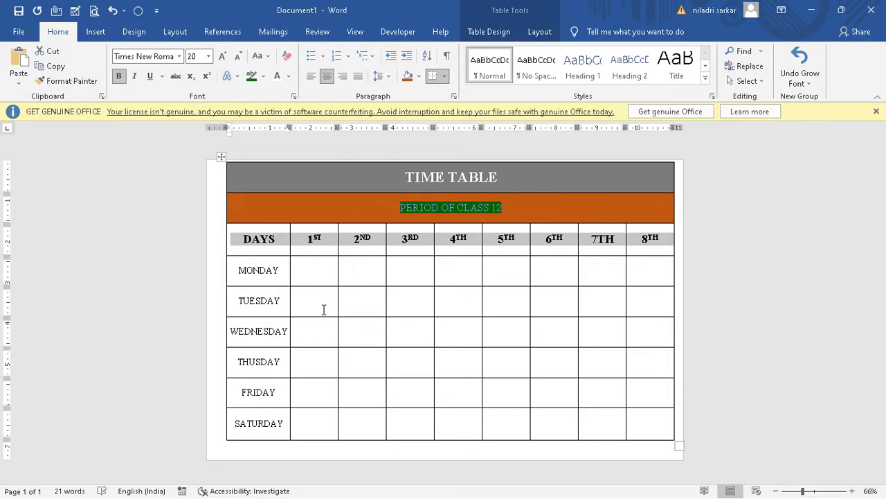
{"action": "left_click", "coordinate": [399, 305]}
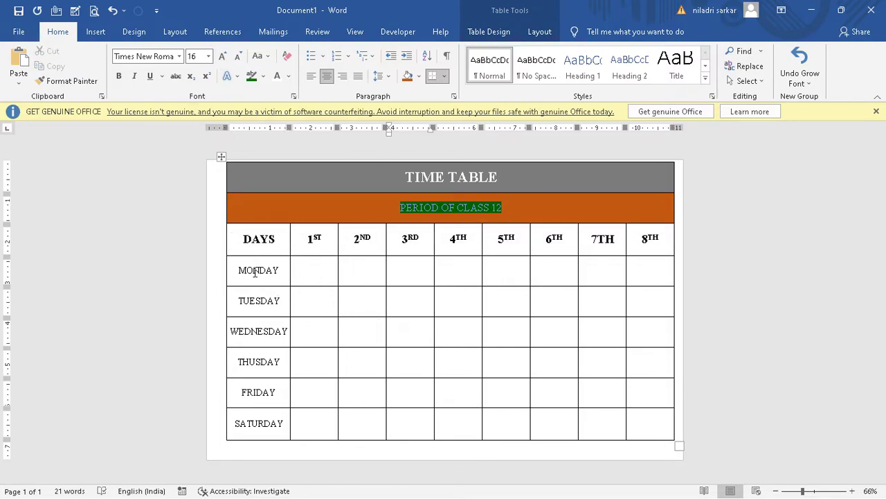
Step: Select the day names, then the 1st-period cells from MONDAY to SATURDAY
{"action": "left_click_drag", "start_coordinate": [254, 264], "coordinate": [253, 423]}
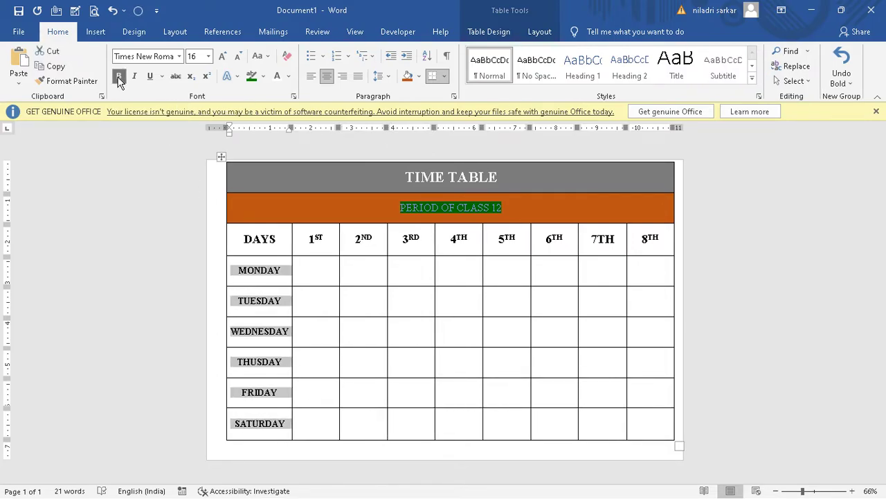
{"action": "left_click_drag", "start_coordinate": [321, 262], "coordinate": [319, 430]}
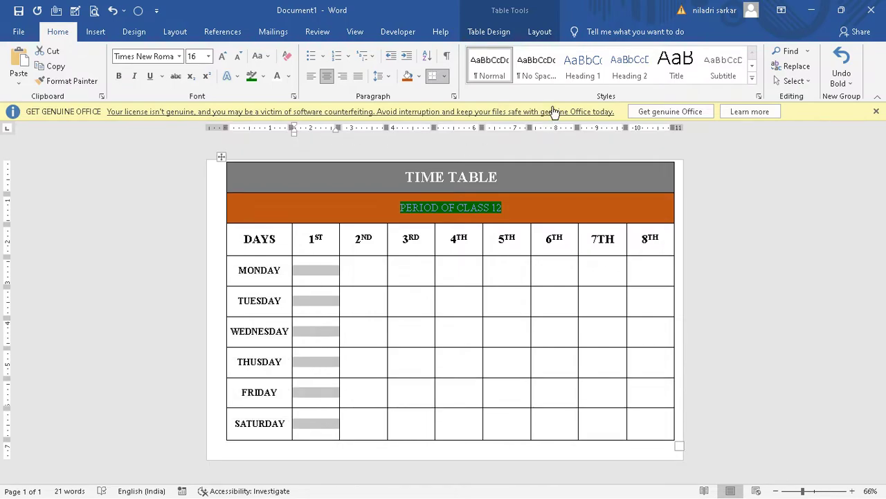
{"action": "left_click", "coordinate": [540, 31]}
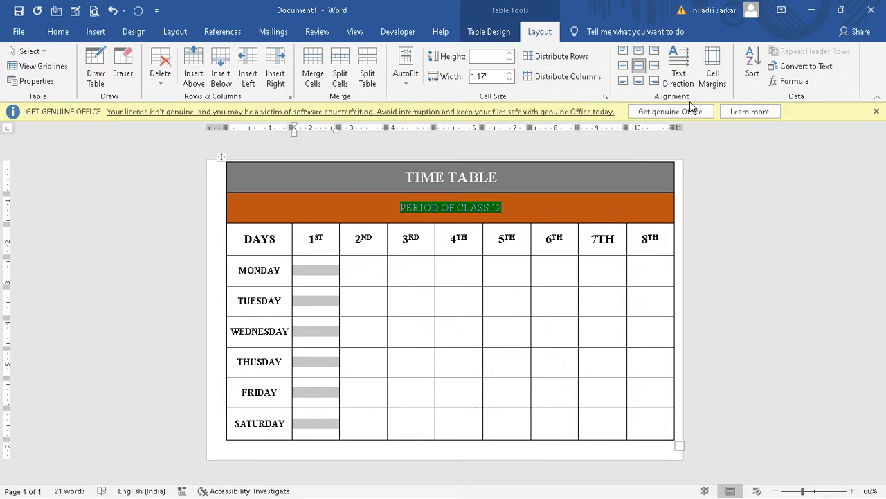
Step: Merge the Monday–Saturday cells under 1ST, 2ND and 5TH into one tall cell each
{"action": "left_click", "coordinate": [312, 74]}
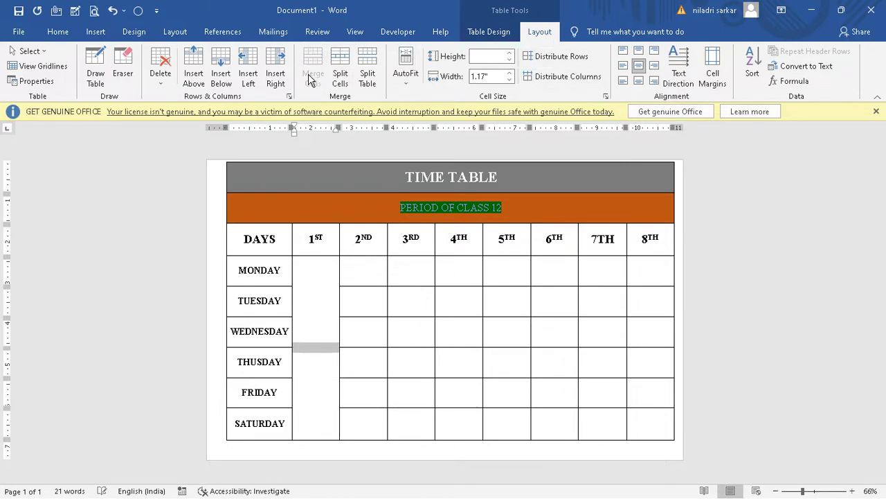
{"action": "left_click_drag", "start_coordinate": [365, 275], "coordinate": [353, 432]}
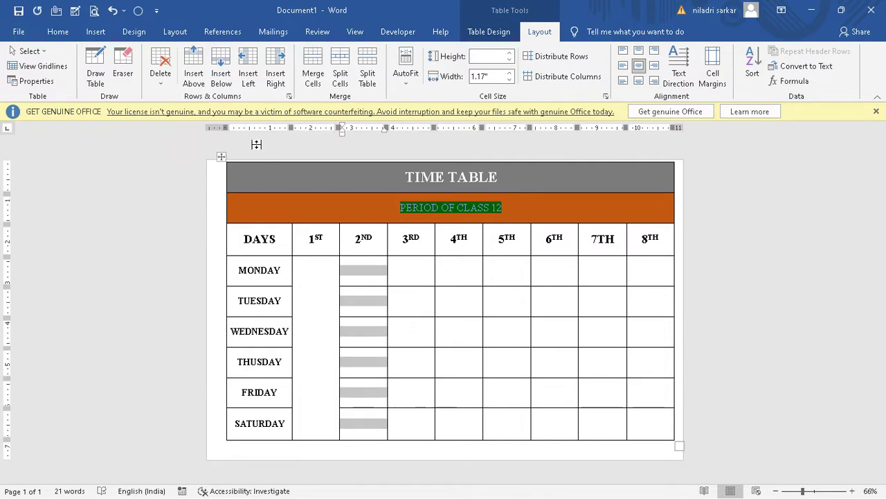
{"action": "left_click", "coordinate": [312, 76]}
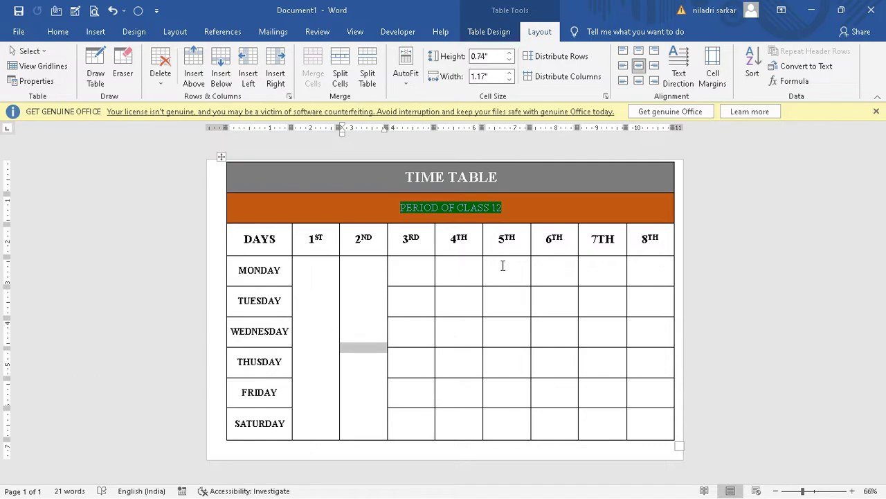
{"action": "left_click_drag", "start_coordinate": [501, 268], "coordinate": [519, 426]}
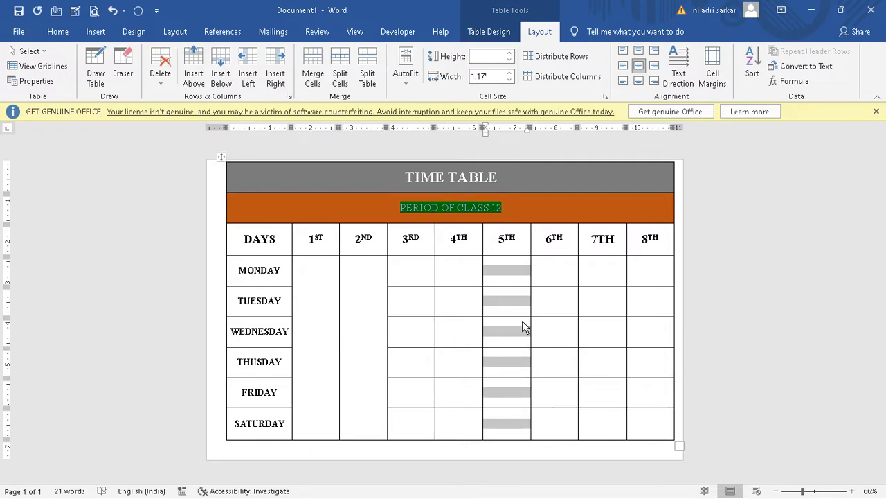
{"action": "right_click", "coordinate": [505, 297]}
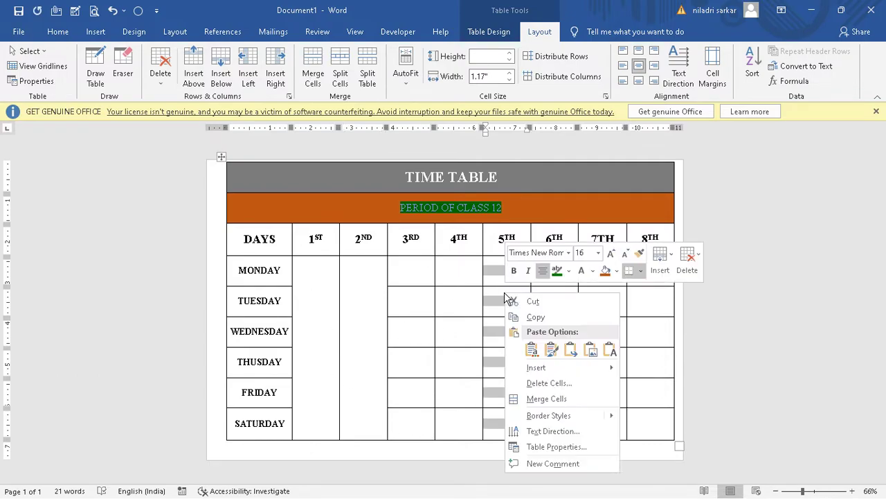
{"action": "left_click", "coordinate": [547, 398]}
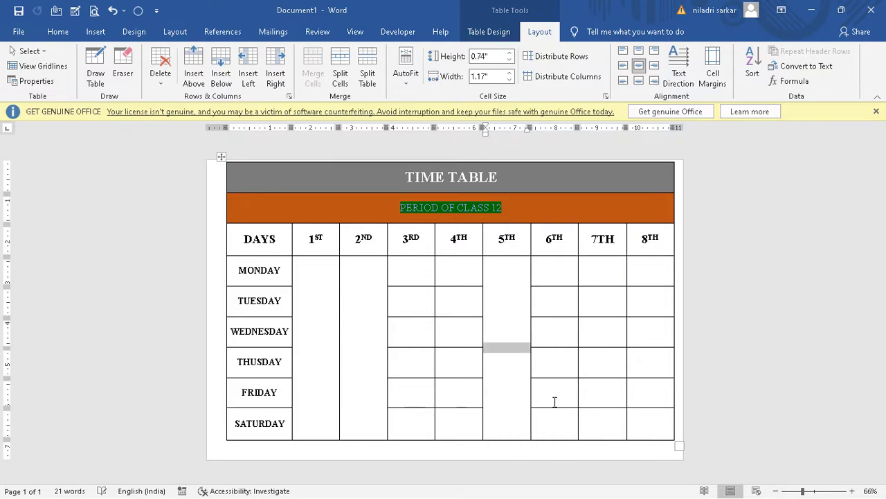
{"action": "left_click", "coordinate": [314, 328]}
Step: Type BENGALI, ENGLISH and LUNCH BREAK (two lines) into the merged 1ST, 2ND and 5TH cells
{"action": "type", "text": "BENGALI"}
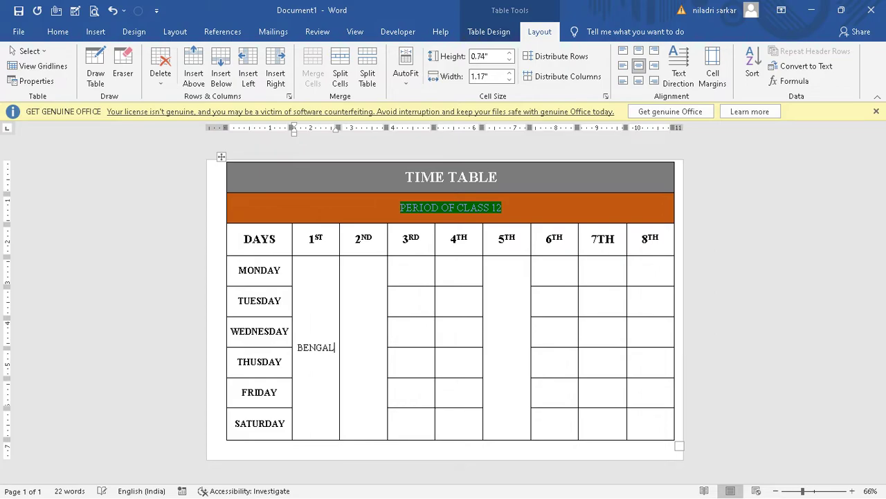
{"action": "type", "text": "I"}
{"action": "left_click", "coordinate": [361, 347]}
{"action": "type", "text": "NGLISH"}
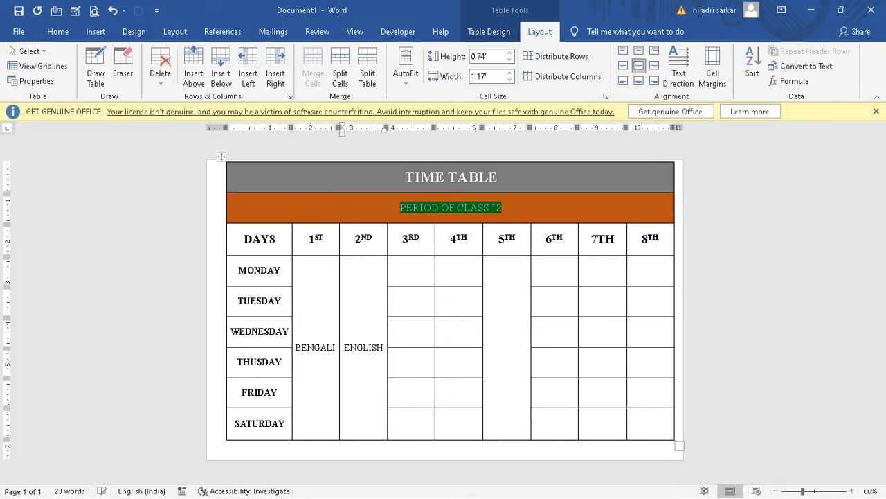
{"action": "left_click", "coordinate": [499, 346]}
{"action": "type", "text": "LUNCH"}
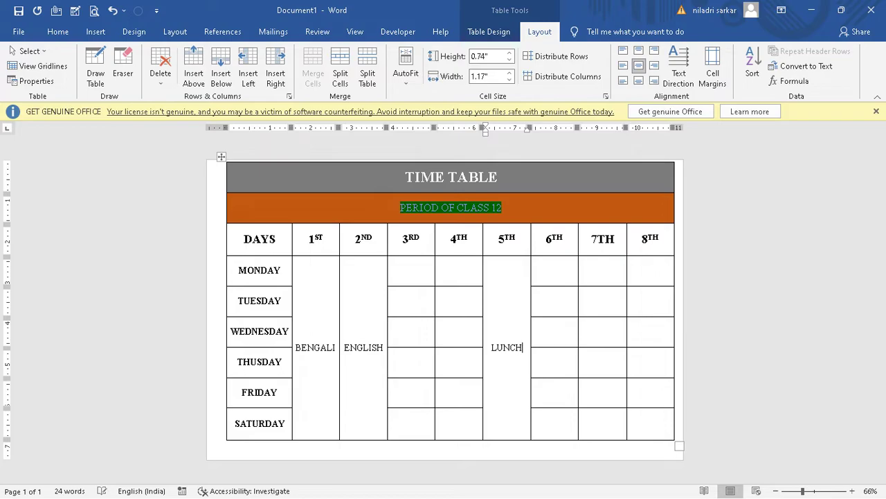
{"action": "key", "text": "Return"}
{"action": "type", "text": "REAK"}
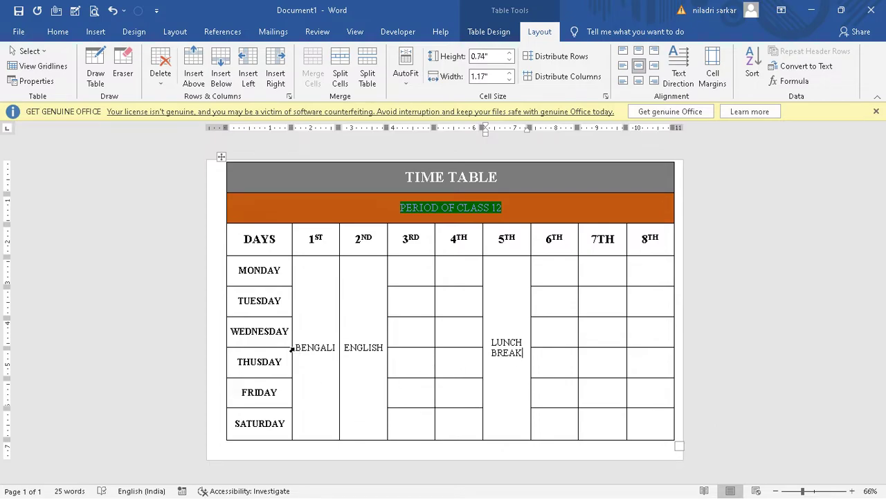
Step: Turn BENGALI, ENGLISH and LUNCH BREAK to vertical text and grow them to 22 pt
{"action": "left_click_drag", "start_coordinate": [298, 347], "coordinate": [342, 355]}
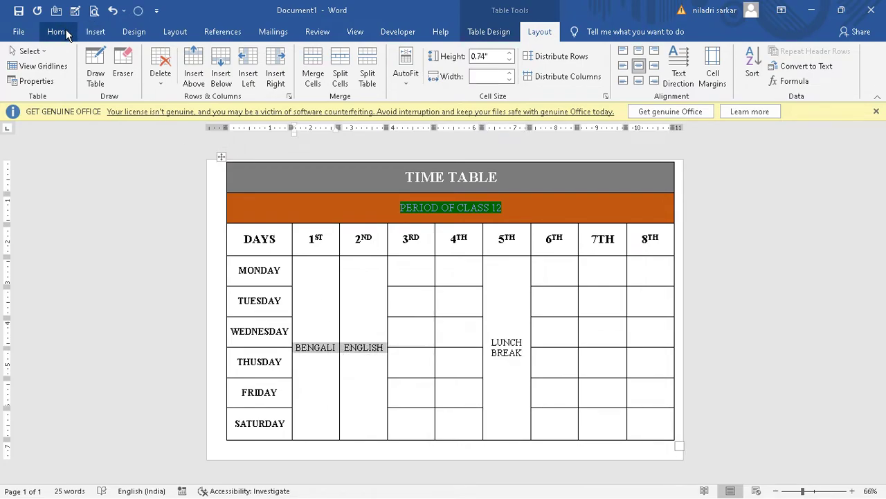
{"action": "left_click", "coordinate": [348, 383]}
{"action": "mouse_move", "coordinate": [297, 344]}
{"action": "left_mouse_down"}
{"action": "mouse_move", "coordinate": [346, 354]}
{"action": "mouse_move", "coordinate": [330, 355]}
{"action": "left_mouse_up"}
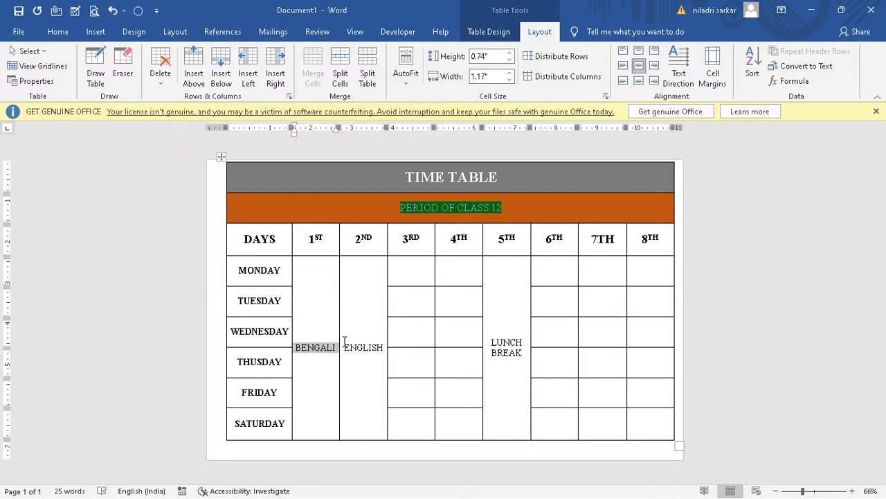
{"action": "mouse_move", "coordinate": [346, 343]}
{"action": "left_mouse_down"}
{"action": "mouse_move", "coordinate": [493, 347]}
{"action": "mouse_move", "coordinate": [526, 360]}
{"action": "left_mouse_up"}
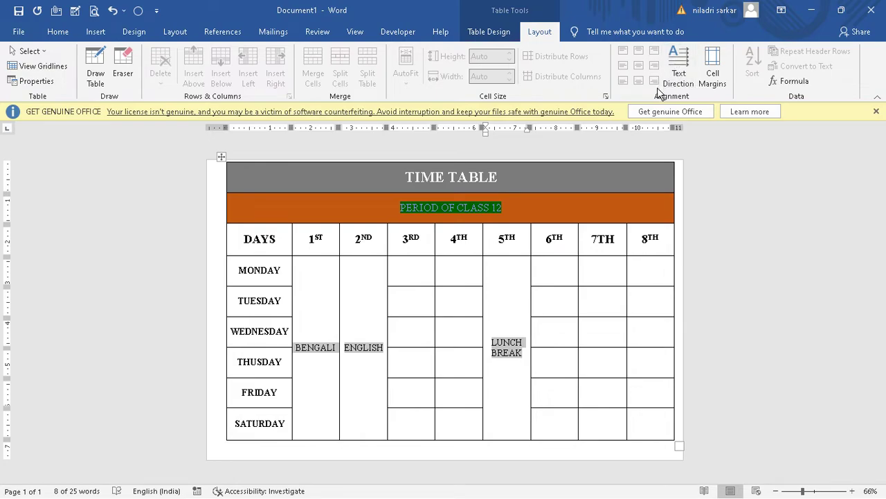
{"action": "left_click", "coordinate": [679, 74]}
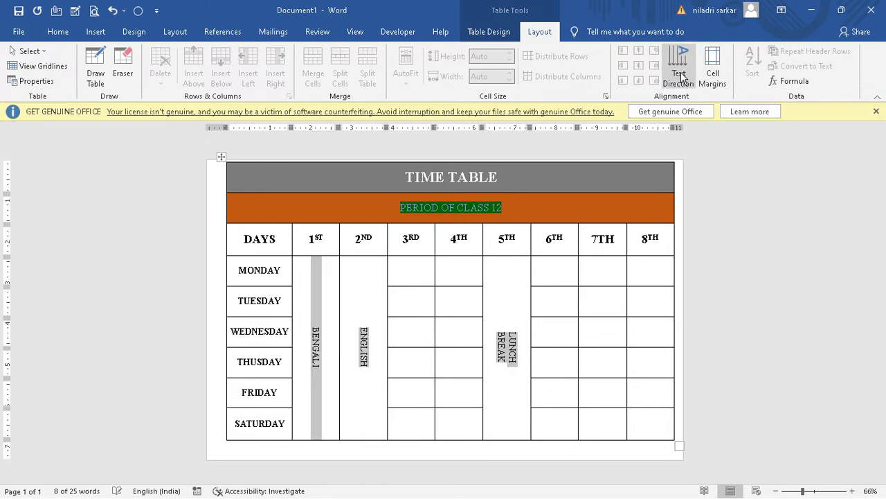
{"action": "left_click", "coordinate": [65, 33]}
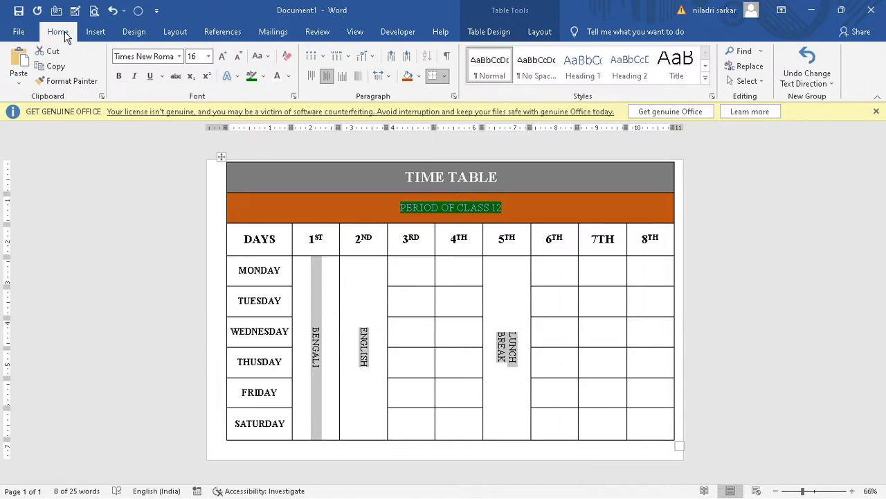
{"action": "left_click", "coordinate": [222, 56]}
{"action": "left_click", "coordinate": [222, 56]}
{"action": "left_click", "coordinate": [222, 56]}
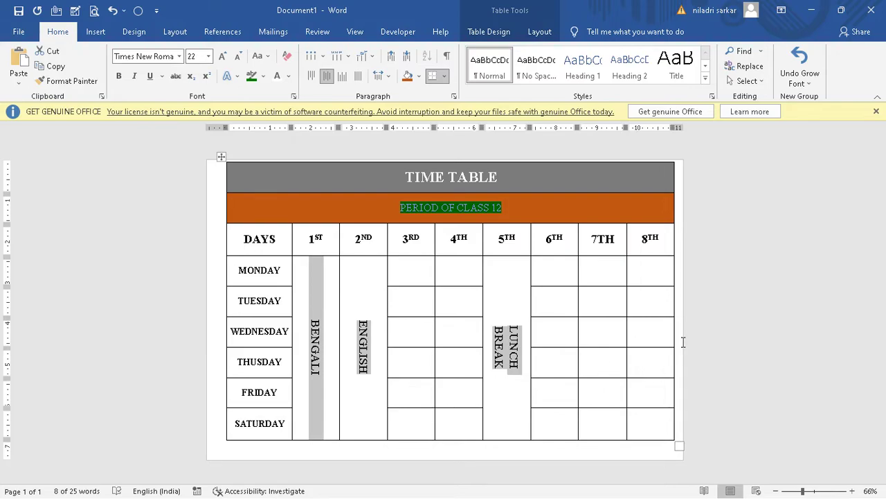
{"action": "left_click", "coordinate": [719, 339]}
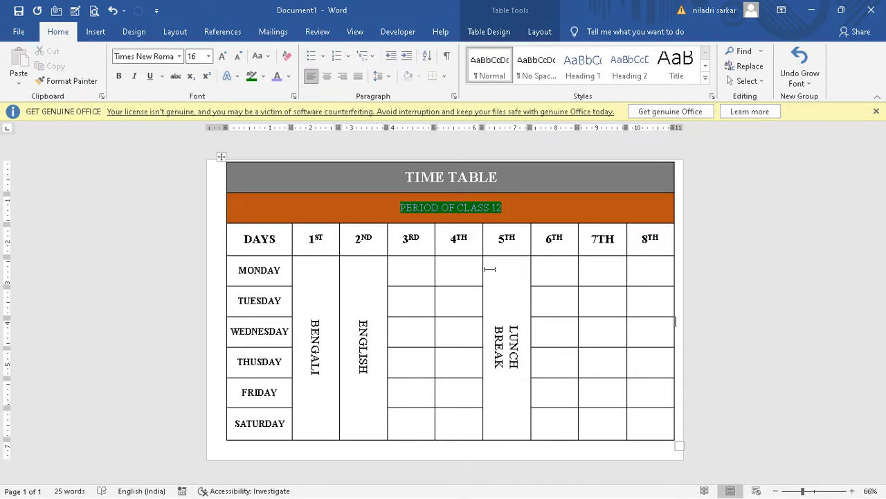
Step: Type PHYSICS in Monday's 3RD cell and CHEMISTRY in the 4TH cell
{"action": "left_click", "coordinate": [418, 266]}
{"action": "type", "text": "PHYSICS"}
{"action": "left_click", "coordinate": [459, 270]}
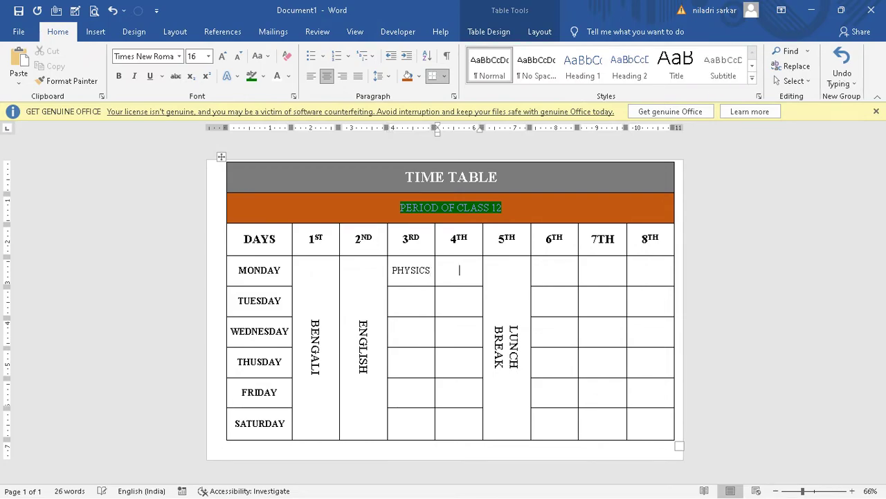
{"action": "type", "text": "HEMUIS"}
{"action": "key", "text": "BackSpace"}
{"action": "key", "text": "BackSpace"}
{"action": "key", "text": "BackSpace"}
{"action": "type", "text": "ISTRY"}
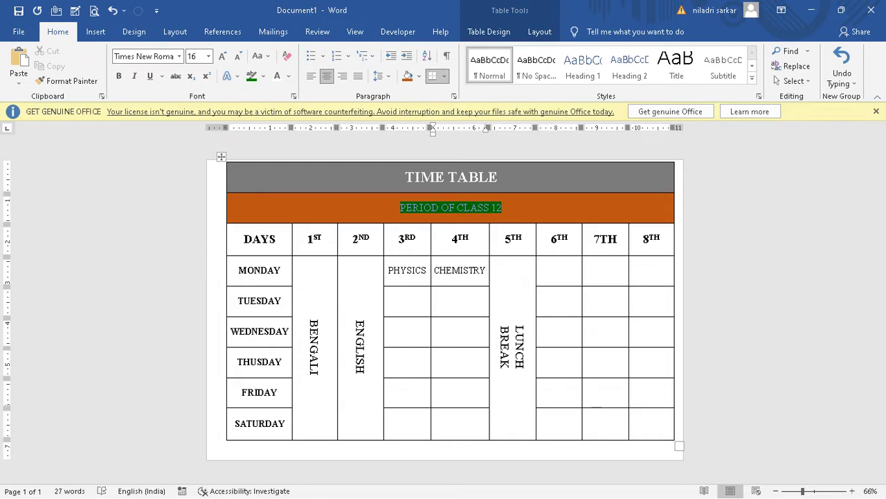
Step: Type BIOLOGY, MATHEMATICS and COM.SCIENCE in Monday's 6TH, 7TH and 8TH cells
{"action": "left_click", "coordinate": [555, 271]}
{"action": "type", "text": "BIOLOGTY"}
{"action": "key", "text": "BackSpace"}
{"action": "key", "text": "BackSpace"}
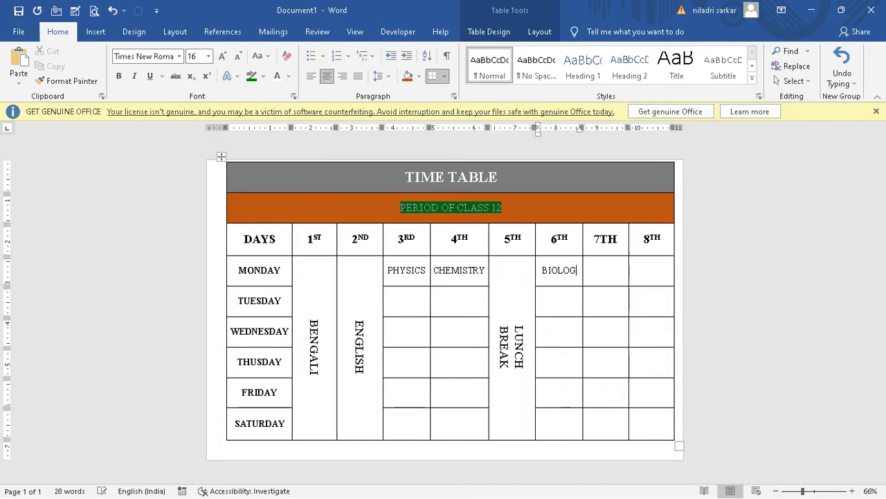
{"action": "type", "text": "Y"}
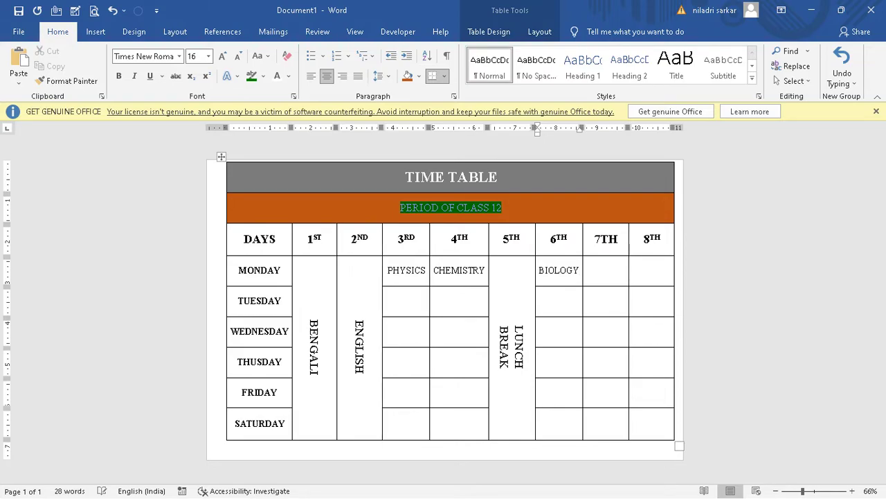
{"action": "left_click", "coordinate": [597, 266]}
{"action": "type", "text": "MATHE"}
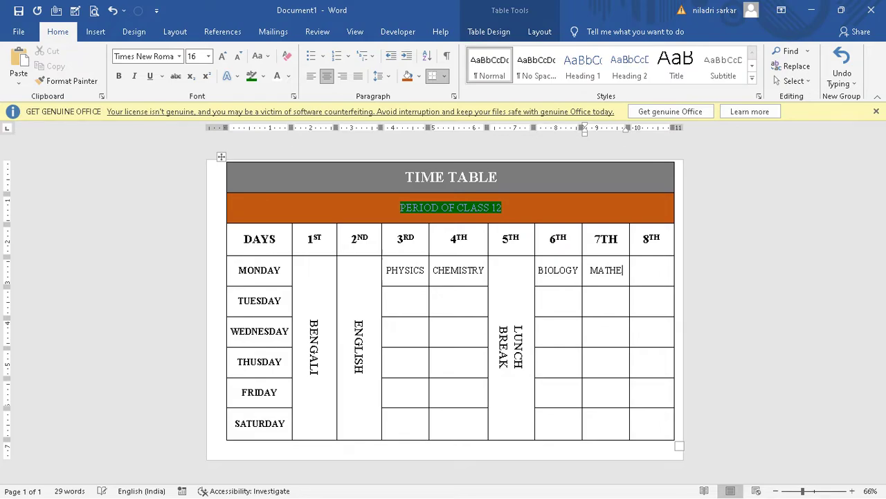
{"action": "type", "text": "MA"}
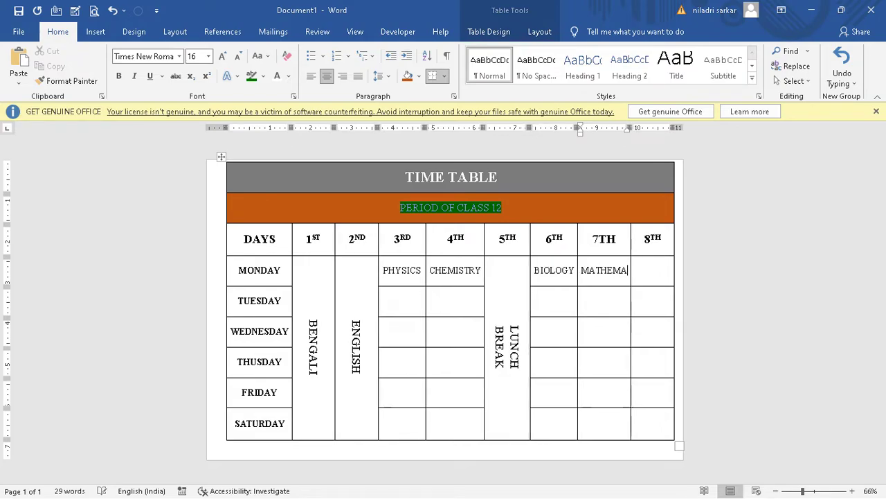
{"action": "type", "text": "TICS"}
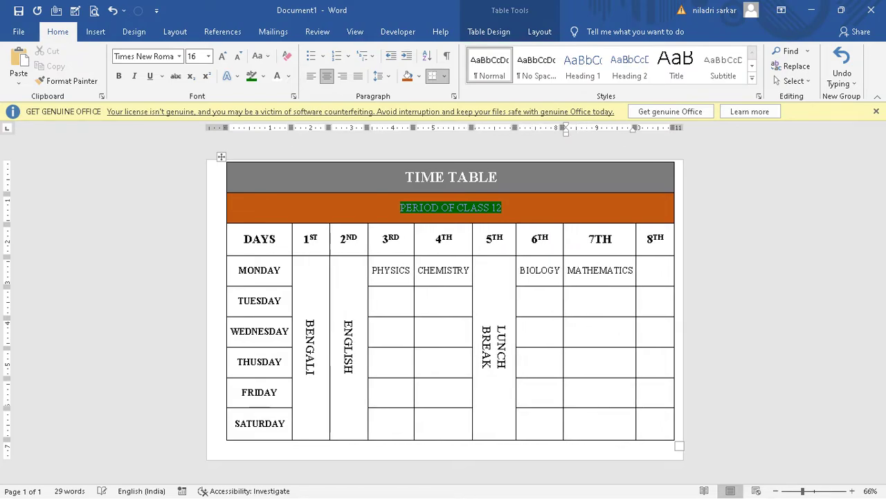
{"action": "left_click", "coordinate": [648, 274]}
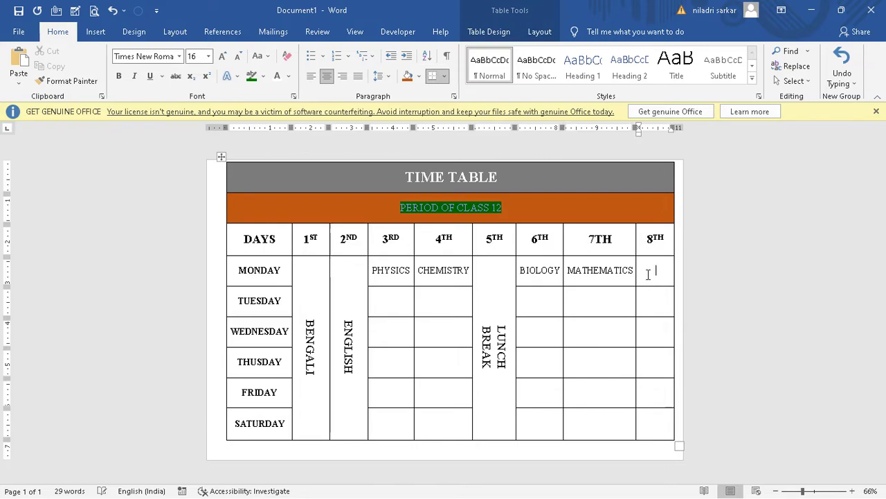
{"action": "type", "text": "COM"}
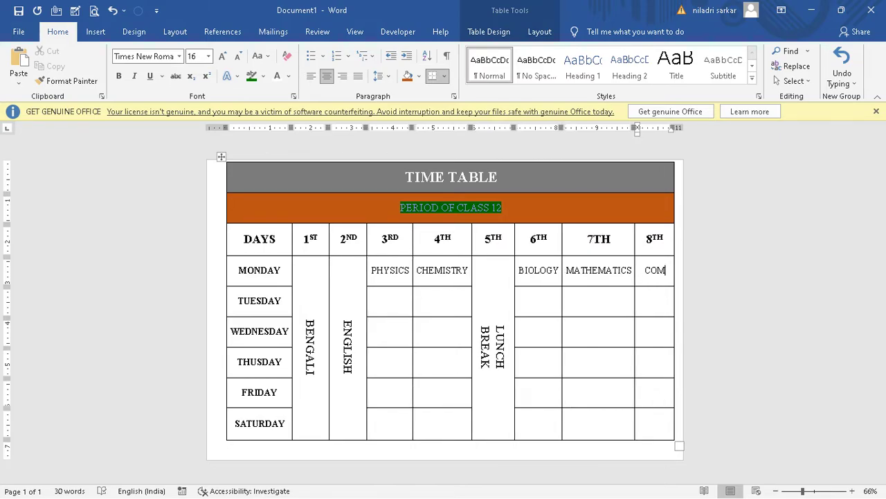
{"action": "type", "text": " X"}
{"action": "key", "text": "BackSpace"}
{"action": "type", "text": "SCIE"}
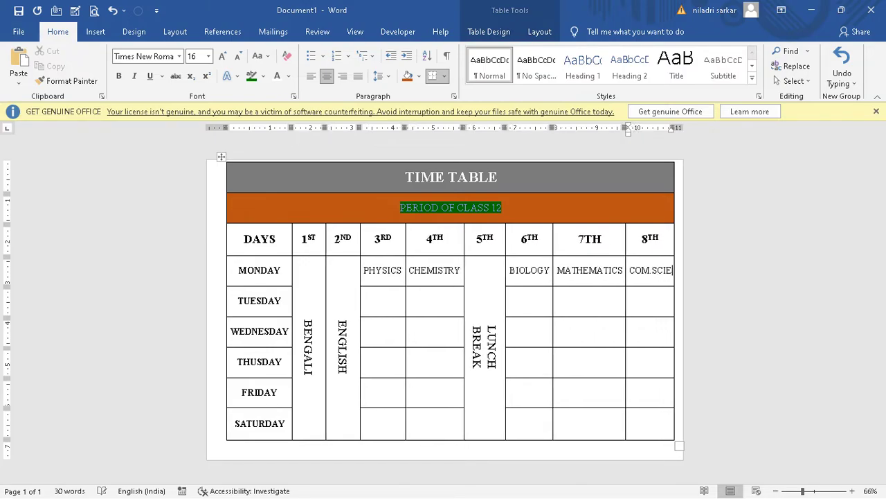
{"action": "type", "text": "NCE"}
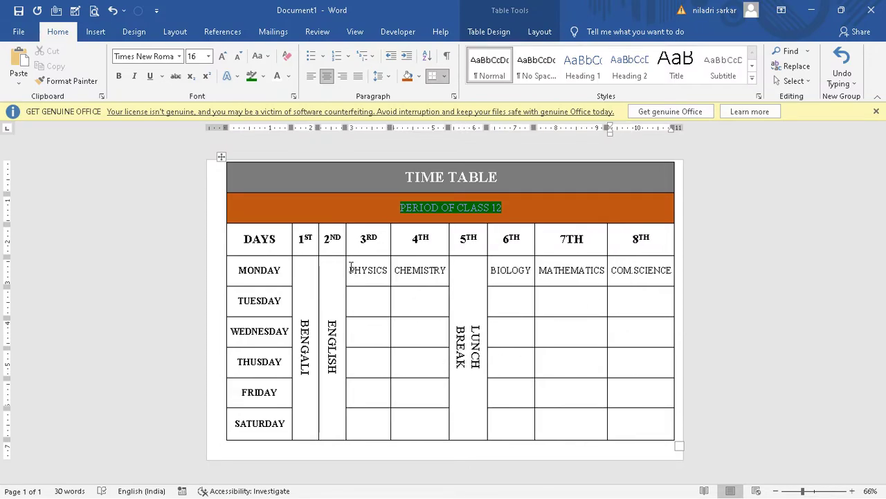
Step: Copy PHYSICS into the Tuesday–Saturday cells of the 3RD period
{"action": "double_click", "coordinate": [356, 270]}
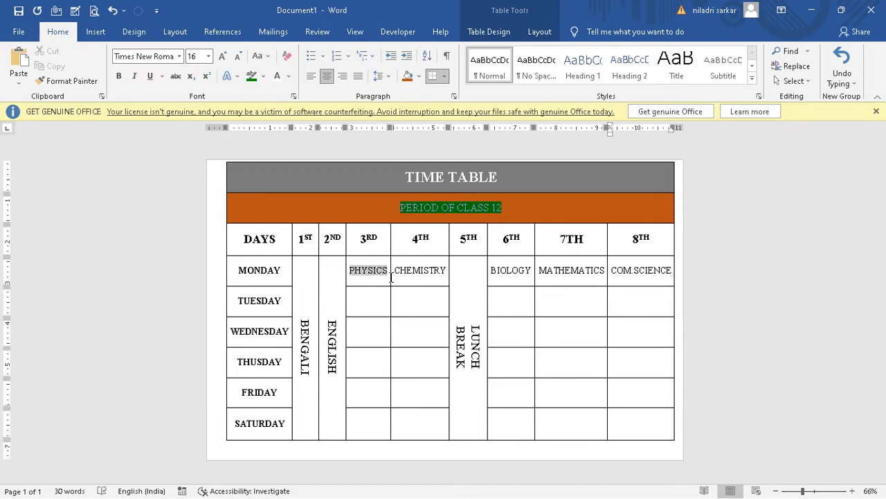
{"action": "right_click", "coordinate": [363, 275]}
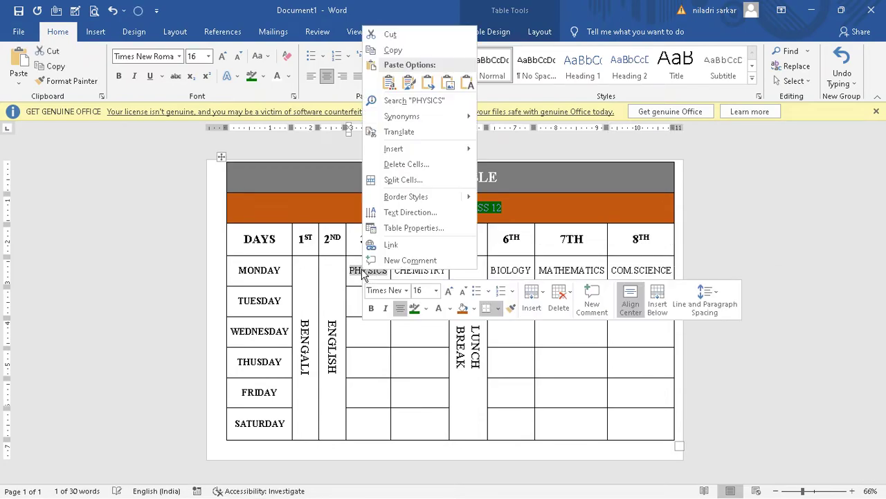
{"action": "left_click", "coordinate": [391, 51]}
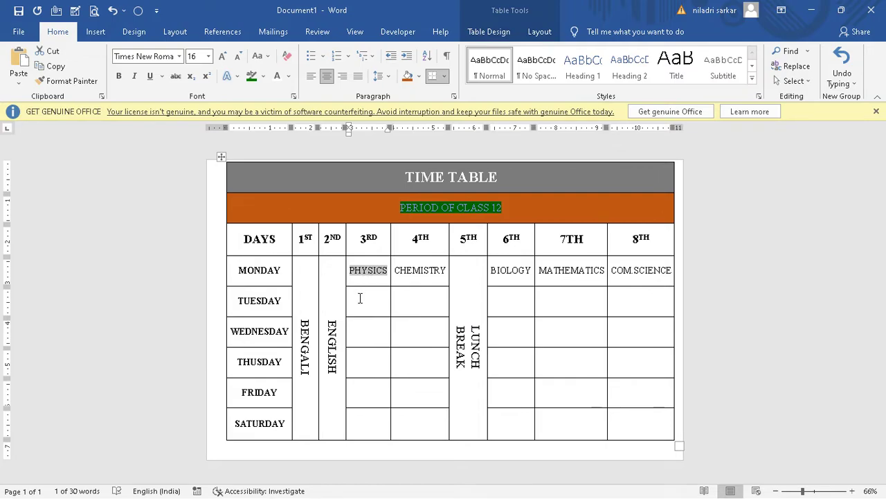
{"action": "left_click_drag", "start_coordinate": [361, 298], "coordinate": [367, 423]}
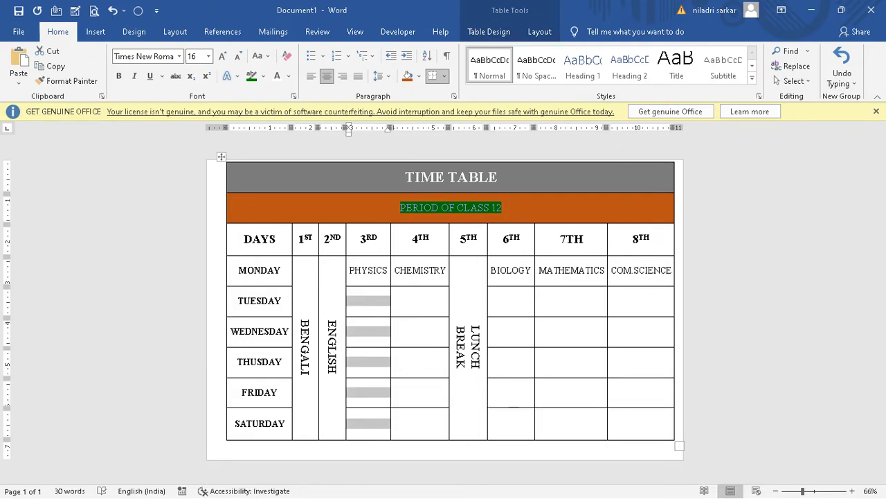
{"action": "right_click", "coordinate": [369, 307]}
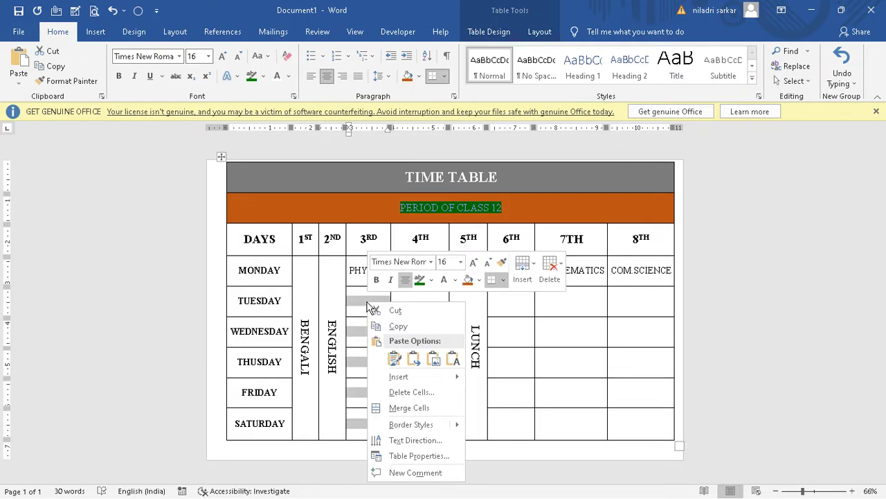
{"action": "left_click", "coordinate": [394, 359]}
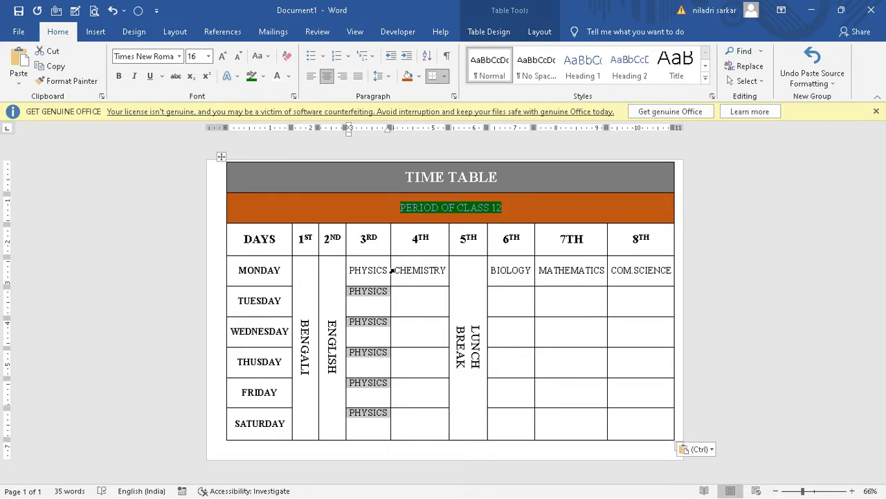
Step: Copy CHEMISTRY into the Tuesday–Saturday cells of the 4TH period
{"action": "left_click_drag", "start_coordinate": [396, 271], "coordinate": [445, 276]}
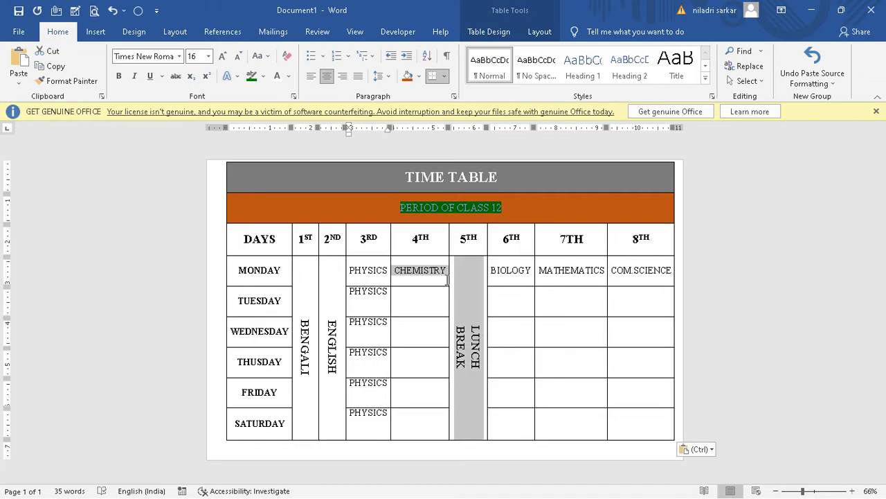
{"action": "right_click", "coordinate": [419, 275]}
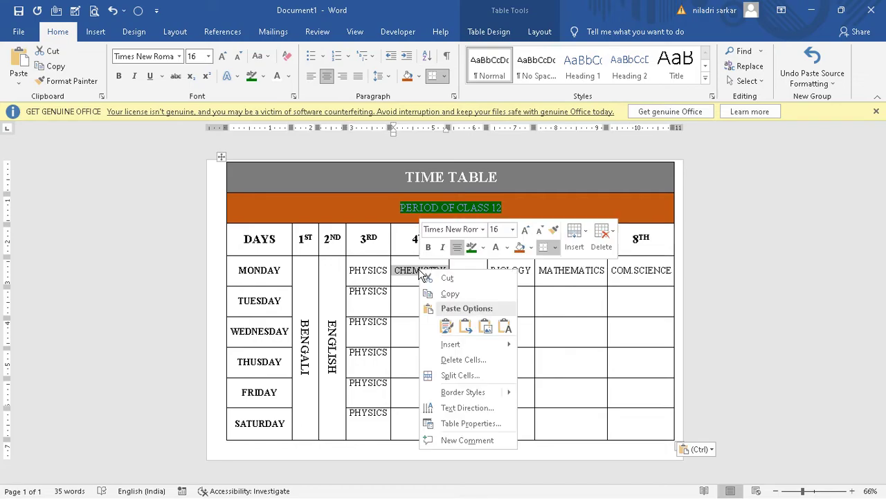
{"action": "left_click", "coordinate": [459, 295]}
{"action": "left_click_drag", "start_coordinate": [411, 296], "coordinate": [414, 429]}
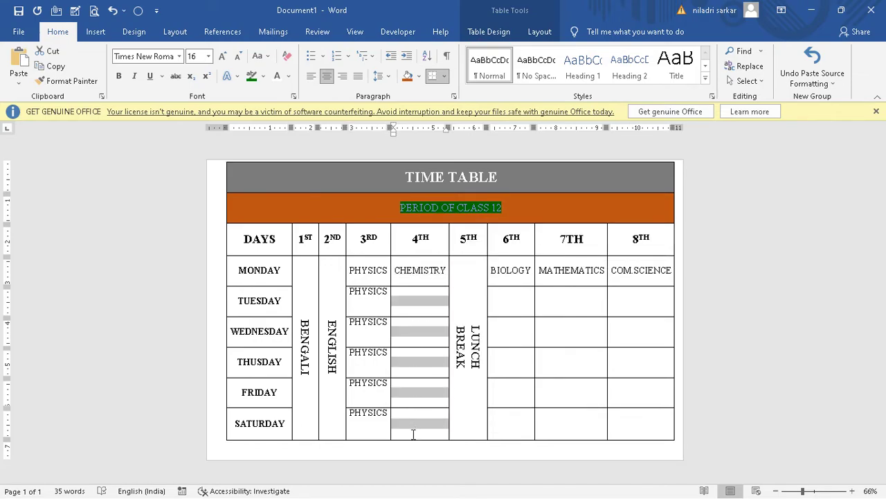
{"action": "right_click", "coordinate": [404, 310]}
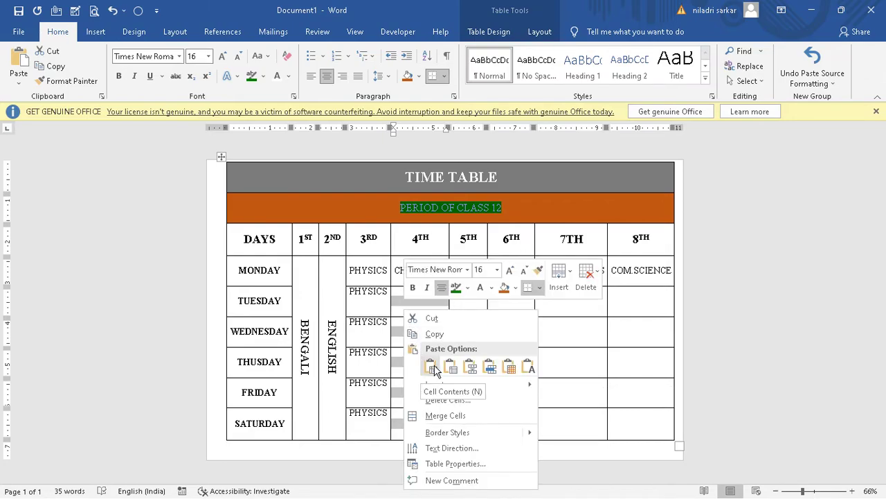
{"action": "left_click", "coordinate": [431, 367]}
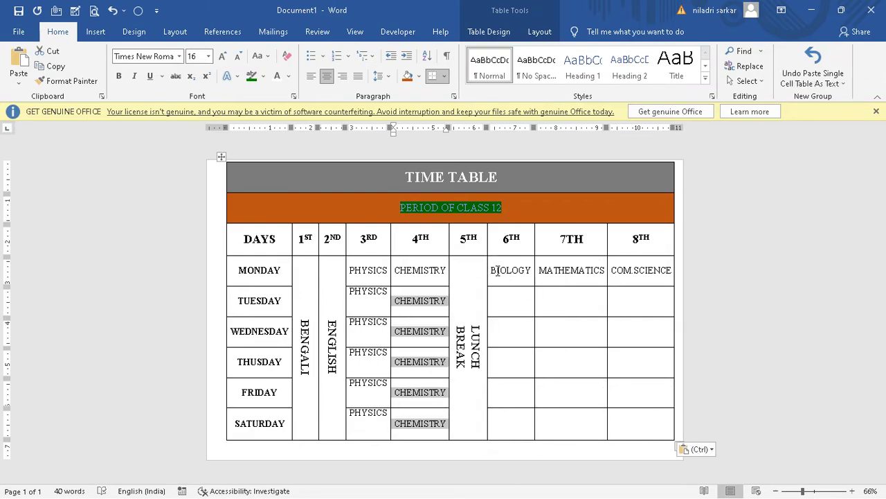
Step: Copy BIOLOGY into the Tuesday–Saturday cells of the 6TH period
{"action": "left_click_drag", "start_coordinate": [493, 270], "coordinate": [514, 277]}
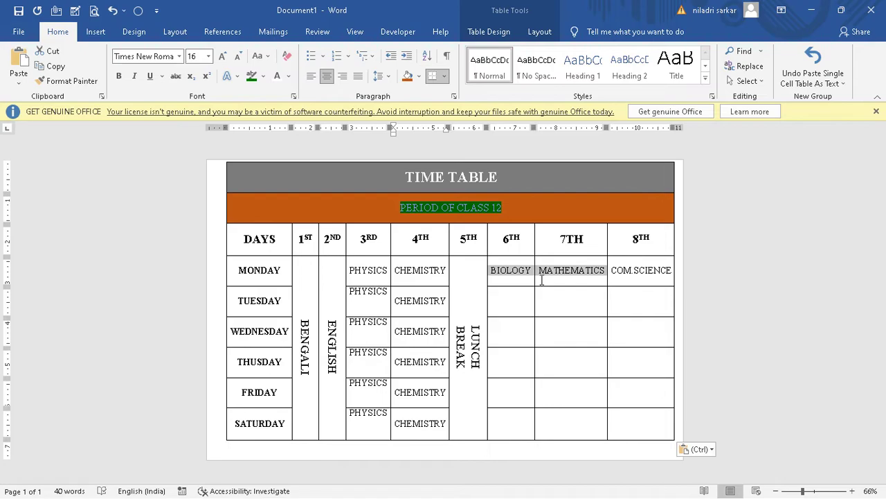
{"action": "right_click", "coordinate": [514, 277]}
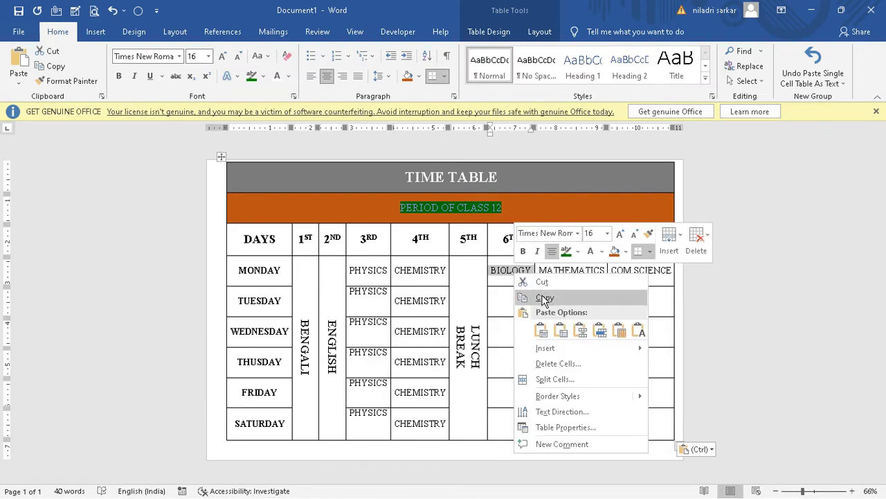
{"action": "left_click", "coordinate": [544, 295]}
{"action": "left_click_drag", "start_coordinate": [509, 295], "coordinate": [510, 411]}
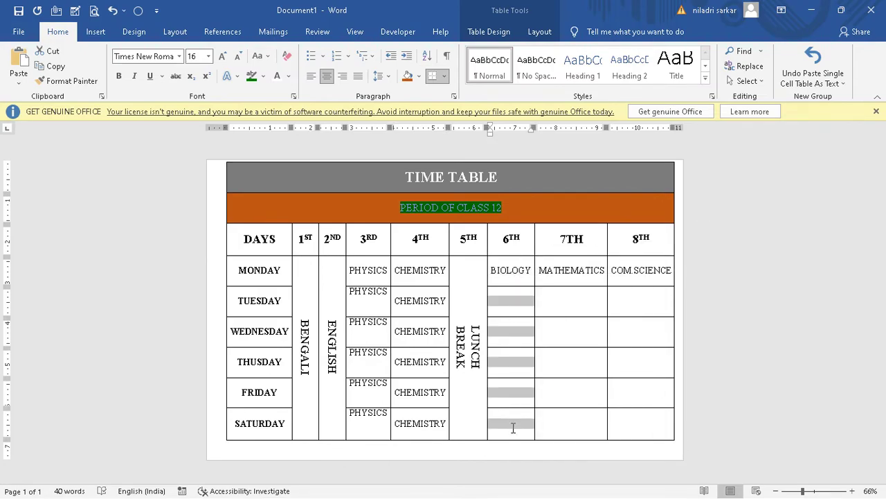
{"action": "right_click", "coordinate": [502, 324]}
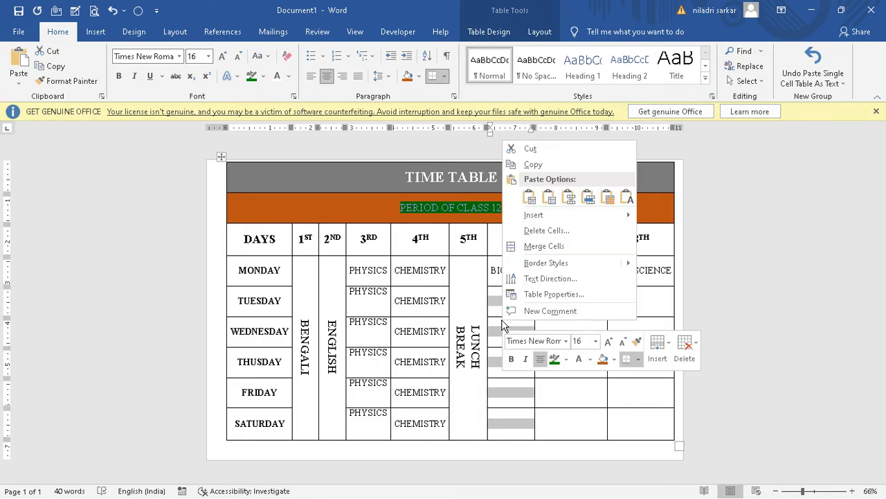
{"action": "left_click", "coordinate": [529, 199]}
Step: Copy MATHEMATICS into the Tuesday–Saturday cells of the 7TH period
{"action": "left_click_drag", "start_coordinate": [540, 266], "coordinate": [601, 279]}
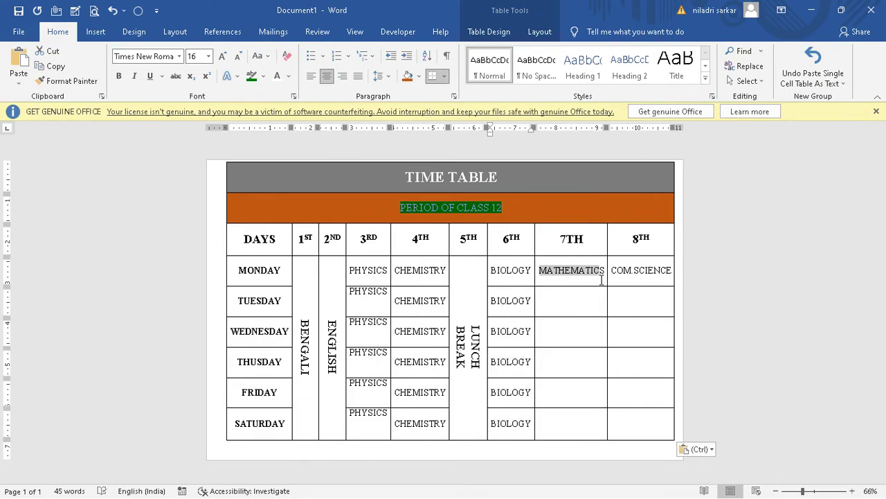
{"action": "right_click", "coordinate": [558, 273]}
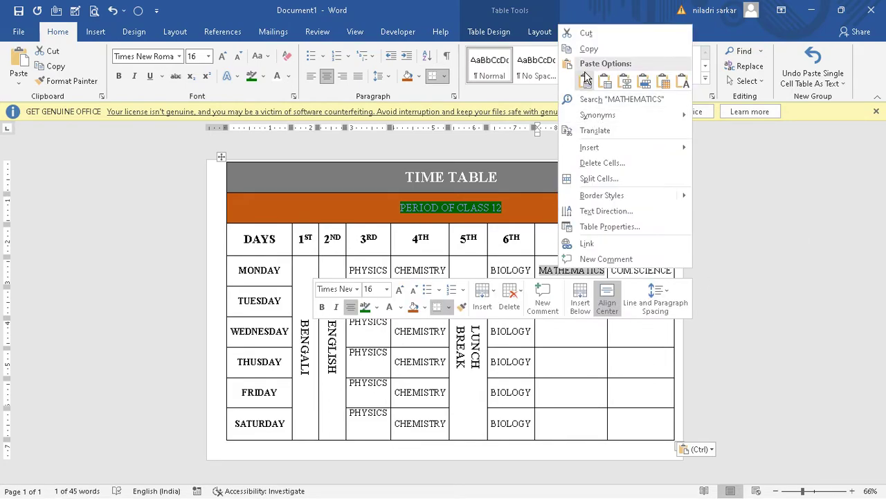
{"action": "left_click", "coordinate": [589, 49]}
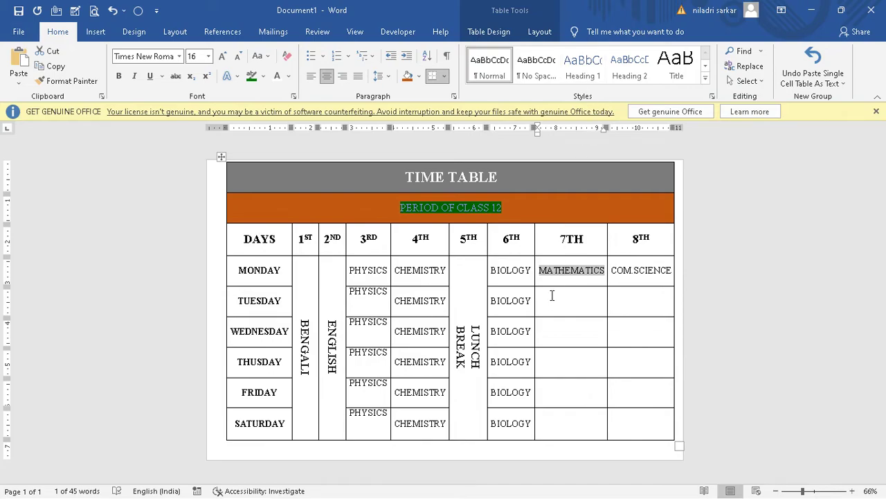
{"action": "left_click_drag", "start_coordinate": [552, 296], "coordinate": [553, 427]}
{"action": "right_click", "coordinate": [559, 323]}
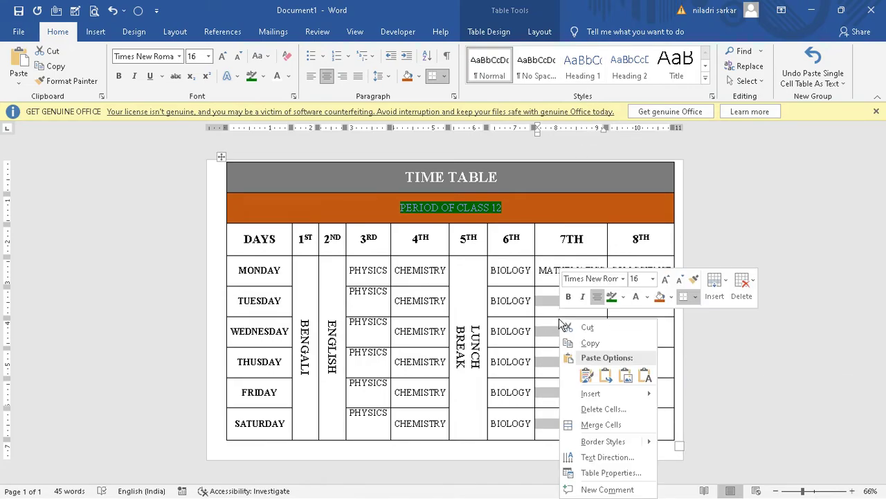
{"action": "left_click", "coordinate": [587, 374]}
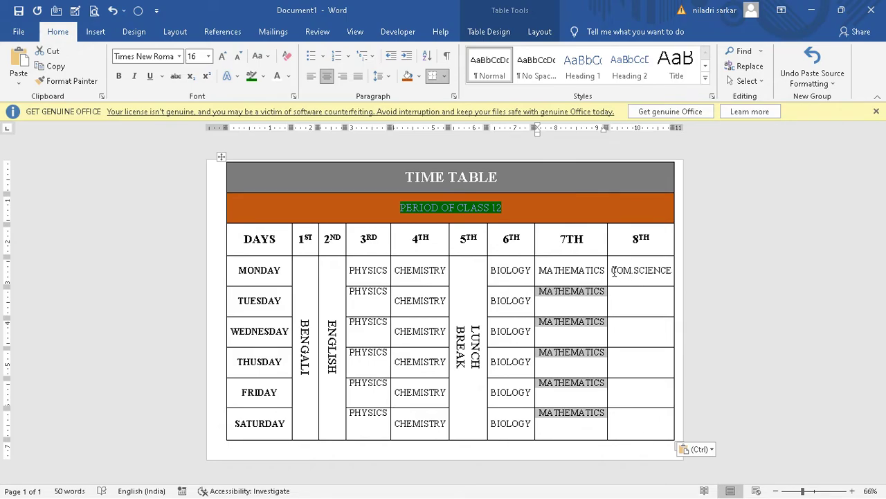
Step: Copy COM.SCIENCE into the Tuesday–Saturday cells of the 8TH period
{"action": "left_click_drag", "start_coordinate": [612, 270], "coordinate": [686, 271]}
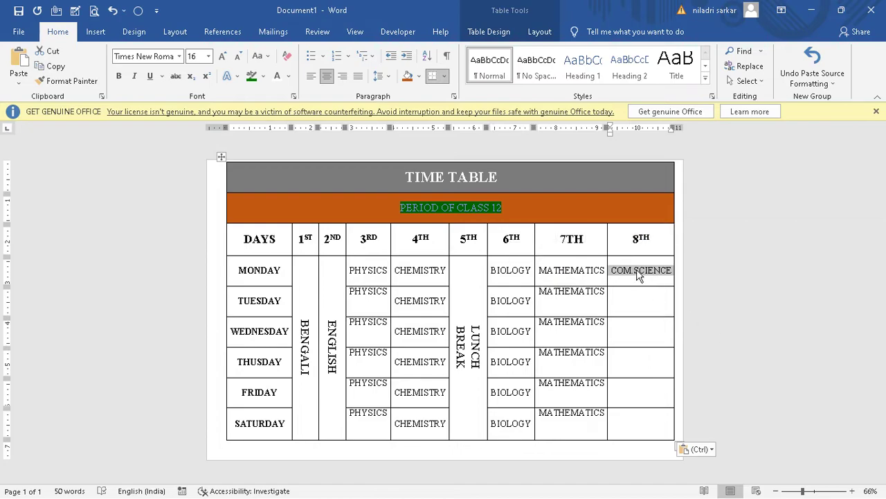
{"action": "right_click", "coordinate": [638, 275]}
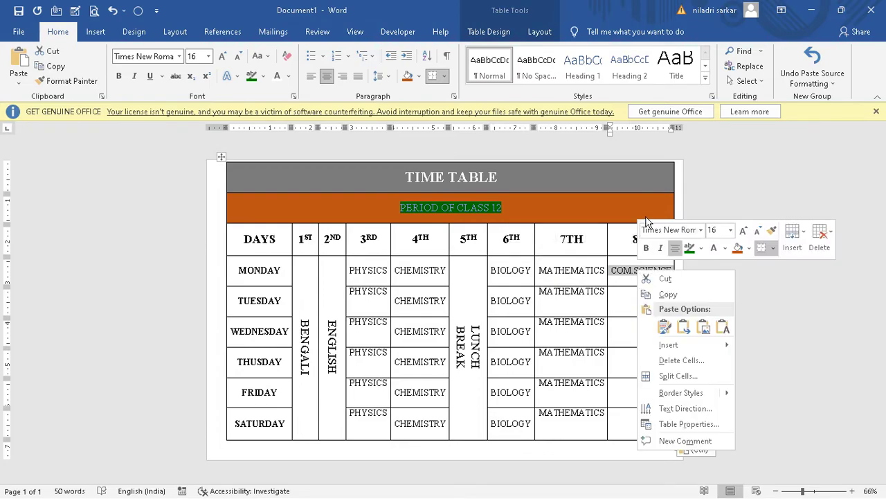
{"action": "left_click", "coordinate": [666, 295]}
{"action": "left_click_drag", "start_coordinate": [643, 295], "coordinate": [633, 422]}
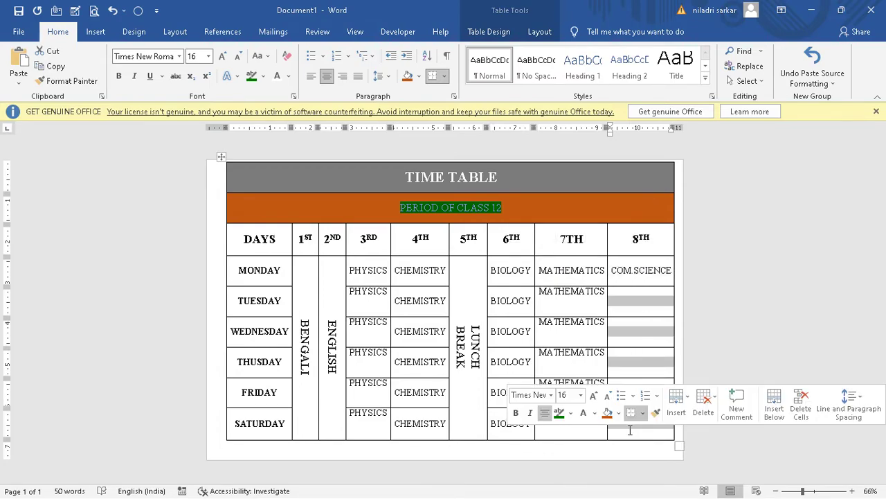
{"action": "right_click", "coordinate": [612, 327]}
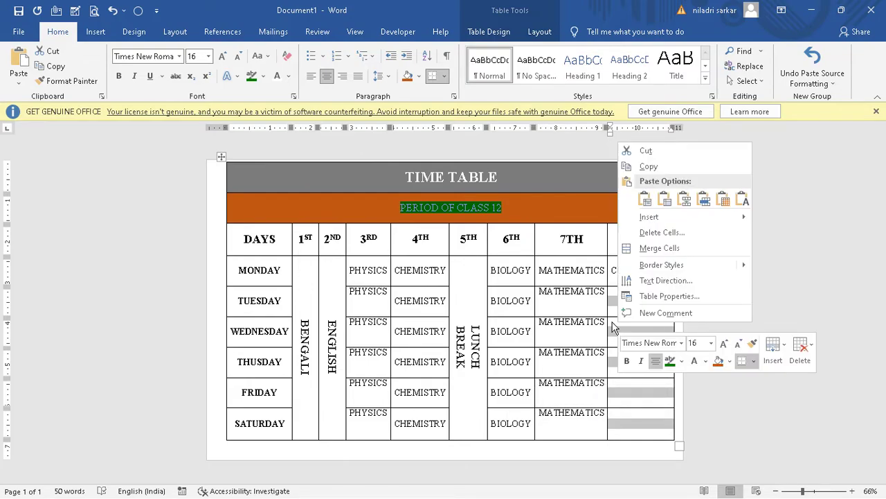
{"action": "left_click", "coordinate": [645, 200]}
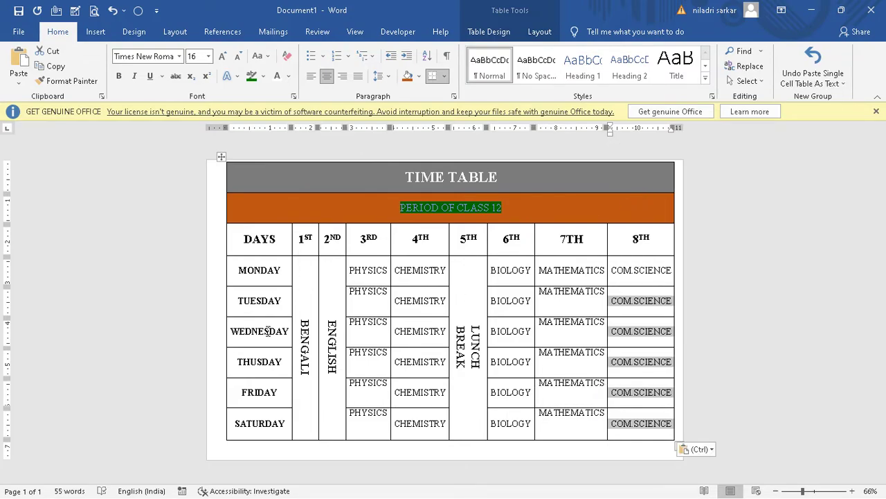
Step: Shade the DAYS cell Blue, Accent 1, Darker 50% (dark navy)
{"action": "scroll", "coordinate": [267, 333], "scroll_direction": "down", "scroll_amount": 3}
{"action": "scroll", "coordinate": [266, 346], "scroll_direction": "up", "scroll_amount": 3}
{"action": "left_click", "coordinate": [245, 239]}
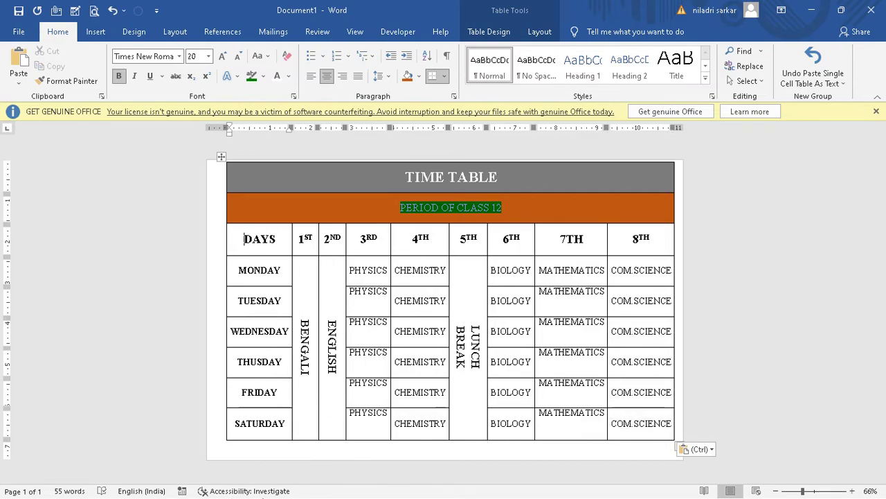
{"action": "left_click", "coordinate": [540, 32]}
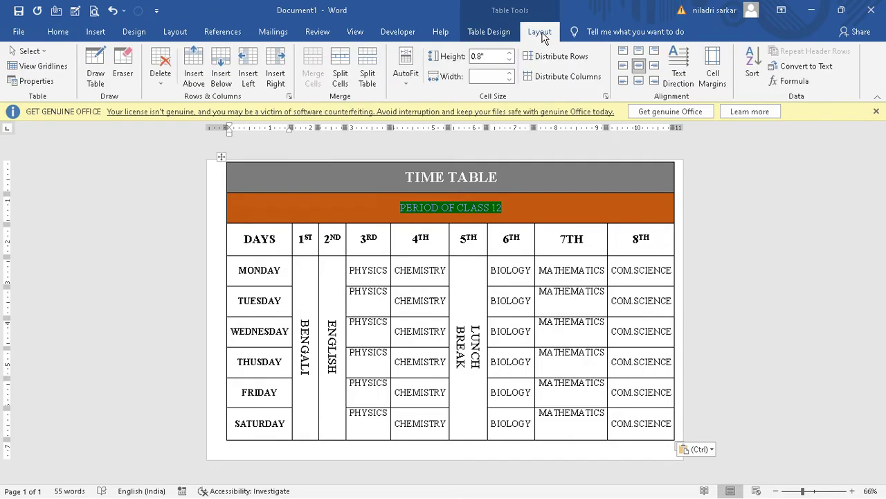
{"action": "left_click", "coordinate": [493, 32]}
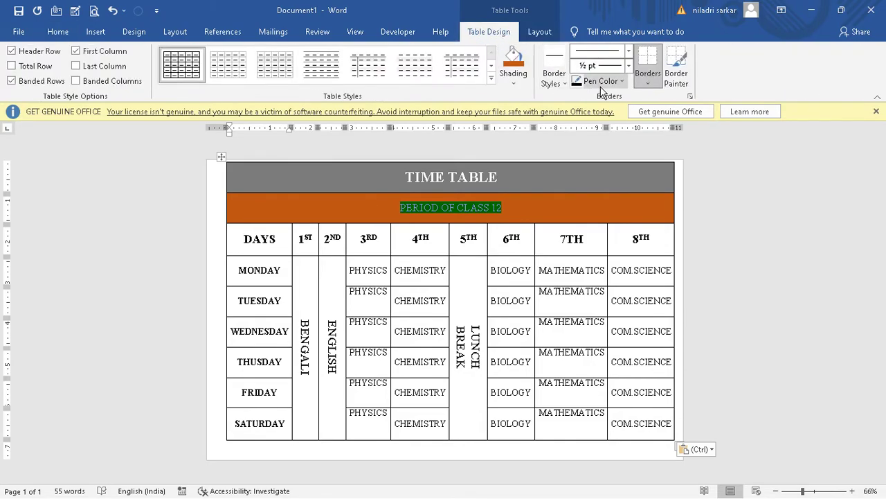
{"action": "left_click", "coordinate": [519, 87]}
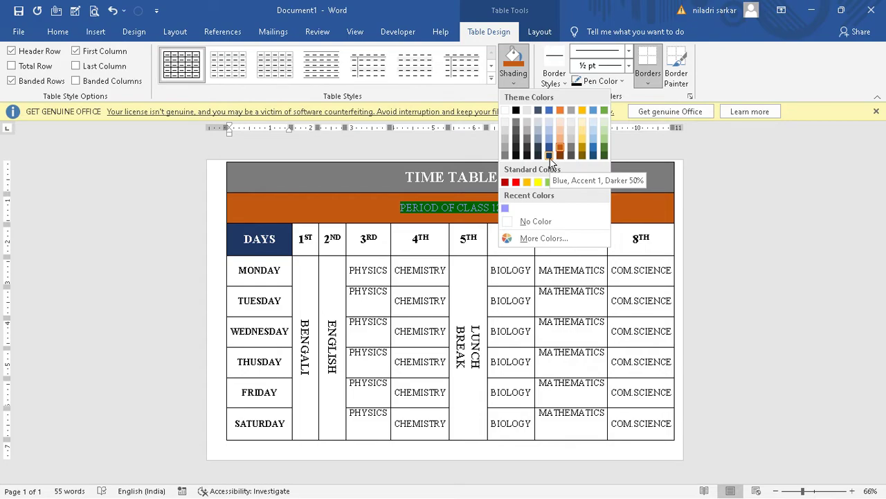
{"action": "left_click", "coordinate": [550, 159]}
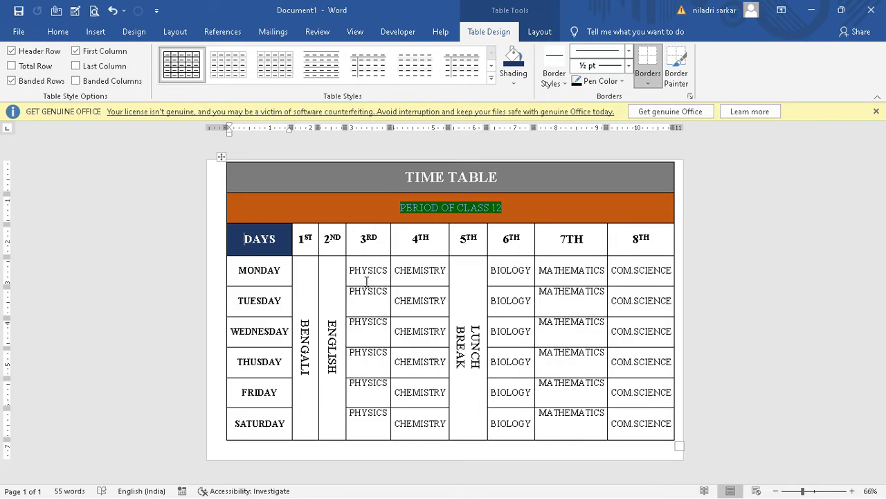
Step: Review the finished timetable and select the vertical word BENGALI
{"action": "scroll", "coordinate": [366, 280], "scroll_direction": "up", "scroll_amount": 5}
{"action": "scroll", "coordinate": [366, 280], "scroll_direction": "down", "scroll_amount": 1}
{"action": "scroll", "coordinate": [367, 281], "scroll_direction": "down", "scroll_amount": 4}
{"action": "scroll", "coordinate": [367, 280], "scroll_direction": "up", "scroll_amount": 4}
{"action": "scroll", "coordinate": [367, 280], "scroll_direction": "down", "scroll_amount": 1}
{"action": "scroll", "coordinate": [366, 281], "scroll_direction": "down", "scroll_amount": 1}
{"action": "scroll", "coordinate": [365, 283], "scroll_direction": "up", "scroll_amount": 2}
{"action": "scroll", "coordinate": [363, 286], "scroll_direction": "down", "scroll_amount": 1}
{"action": "scroll", "coordinate": [363, 286], "scroll_direction": "down", "scroll_amount": 3}
{"action": "left_click_drag", "start_coordinate": [301, 320], "coordinate": [309, 373]}
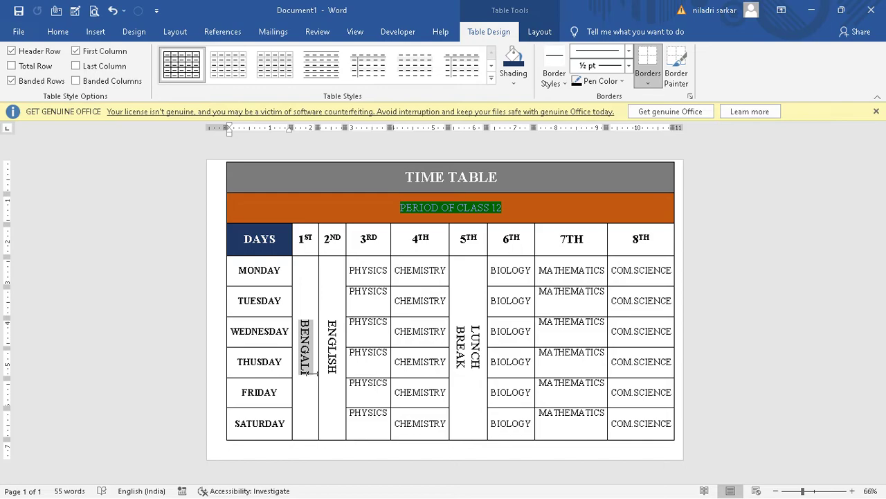
{"action": "left_click", "coordinate": [466, 405]}
{"action": "left_click_drag", "start_coordinate": [475, 333], "coordinate": [477, 370]}
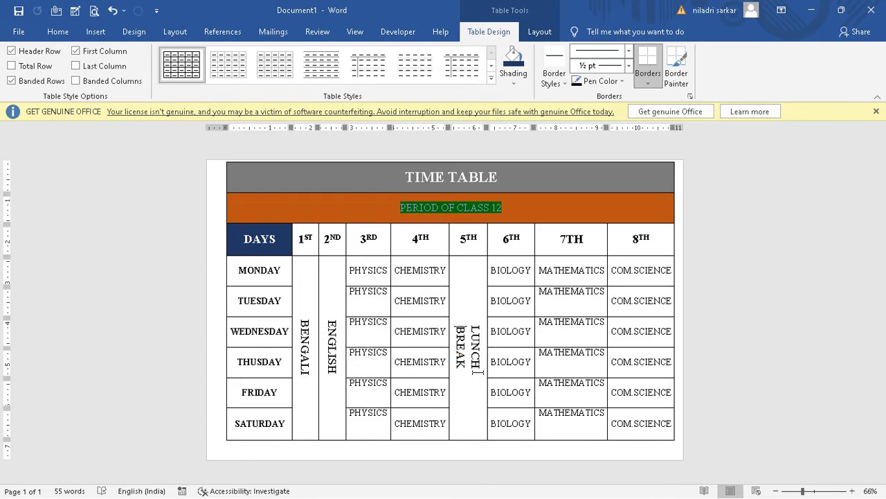
{"action": "double_click", "coordinate": [471, 340]}
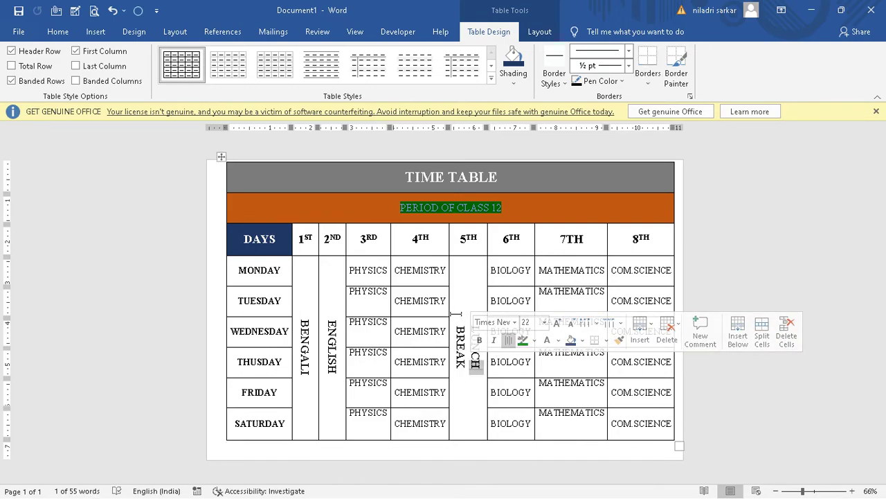
{"action": "right_click", "coordinate": [473, 325]}
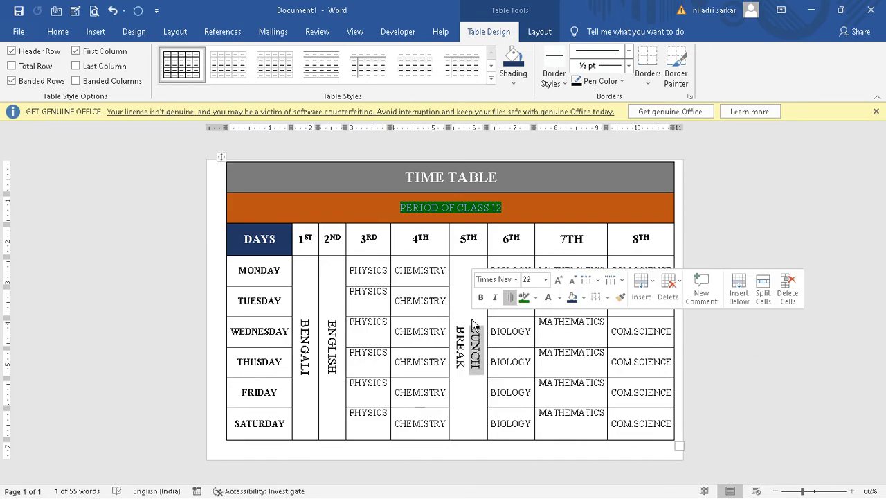
{"action": "left_click", "coordinate": [468, 390]}
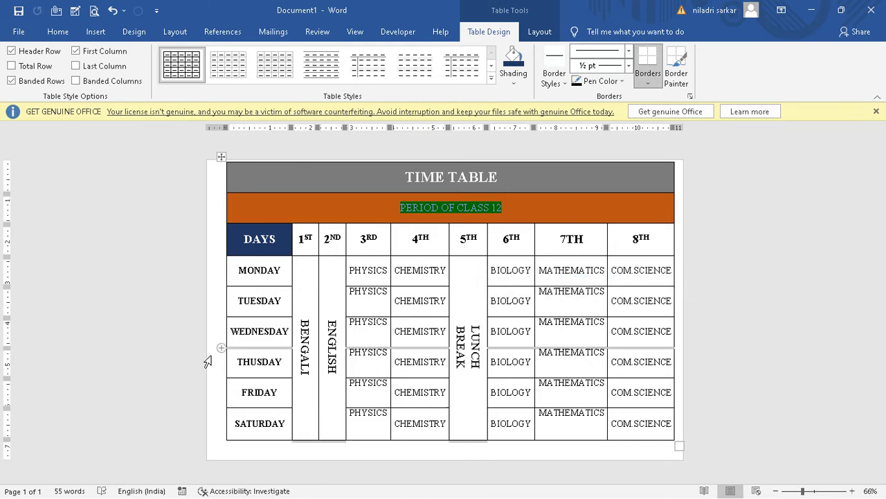
{"action": "scroll", "coordinate": [355, 313], "scroll_direction": "up", "scroll_amount": 3}
{"action": "scroll", "coordinate": [354, 313], "scroll_direction": "down", "scroll_amount": 1}
{"action": "scroll", "coordinate": [354, 313], "scroll_direction": "down", "scroll_amount": 1}
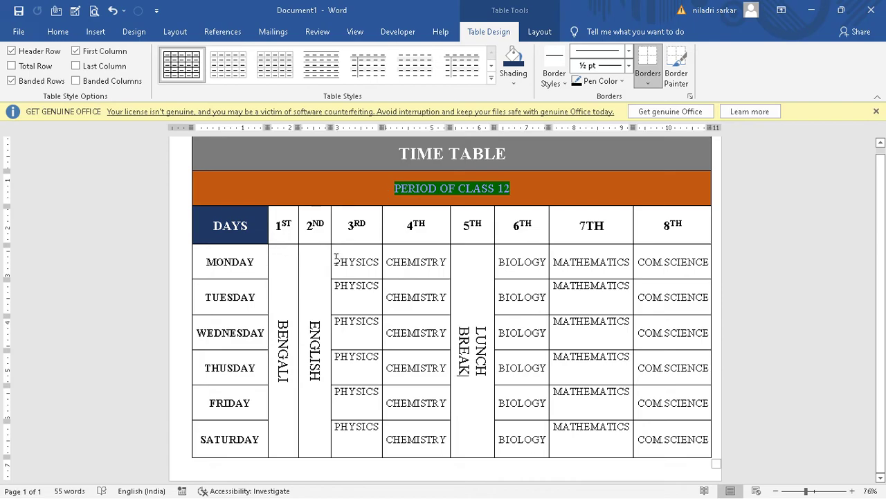
Step: Bold the PHYSICS (3RD) and CHEMISTRY (4TH) column subjects from MONDAY to SATURDAY
{"action": "left_click_drag", "start_coordinate": [335, 257], "coordinate": [373, 433]}
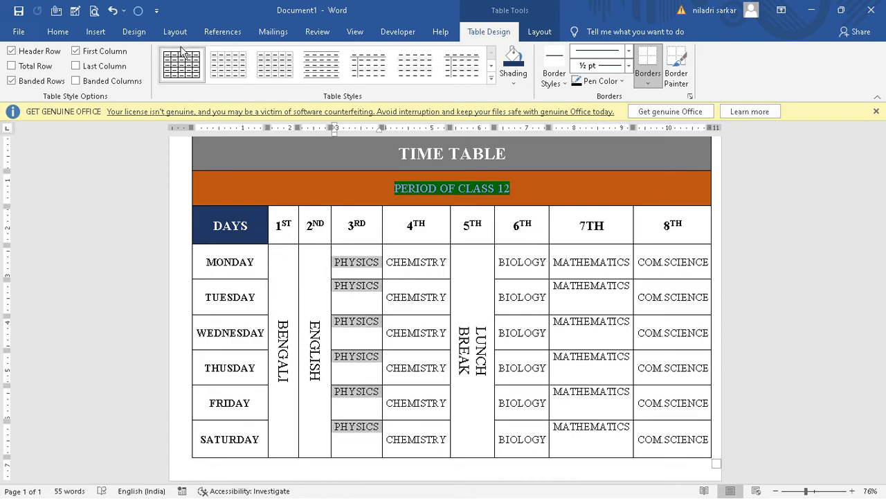
{"action": "left_click", "coordinate": [57, 32]}
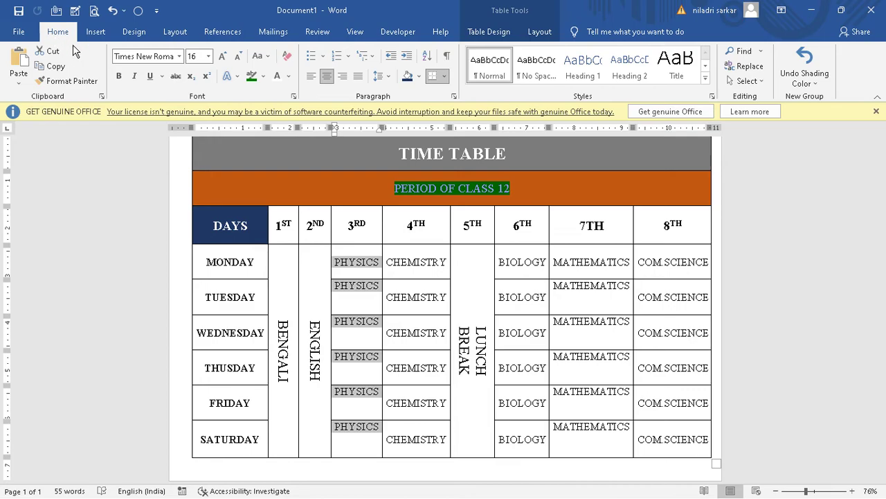
{"action": "left_click", "coordinate": [119, 76]}
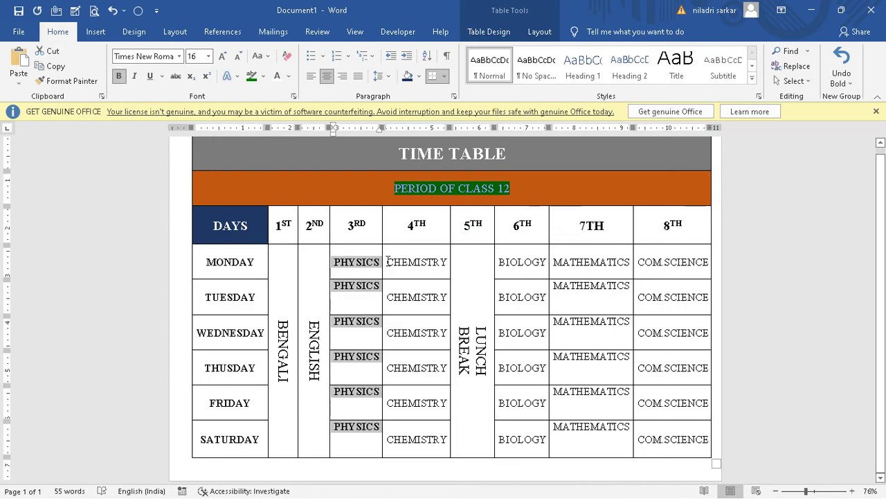
{"action": "left_click_drag", "start_coordinate": [394, 262], "coordinate": [430, 436]}
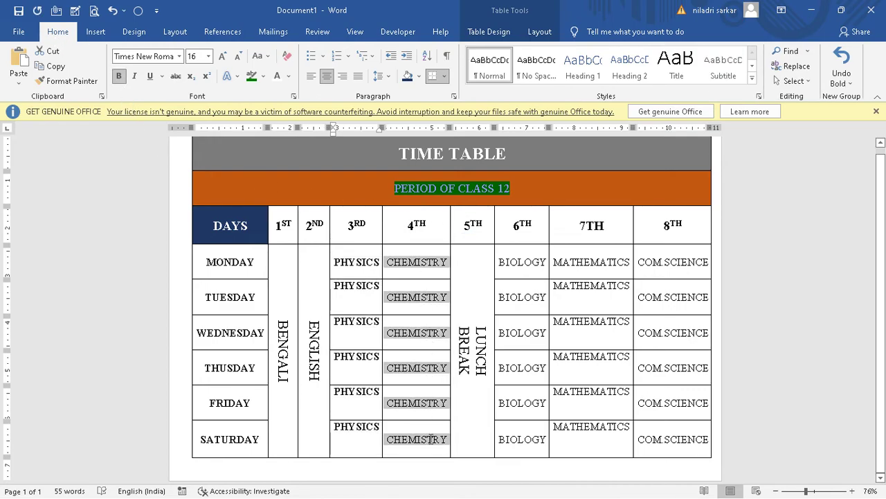
{"action": "left_click", "coordinate": [119, 76]}
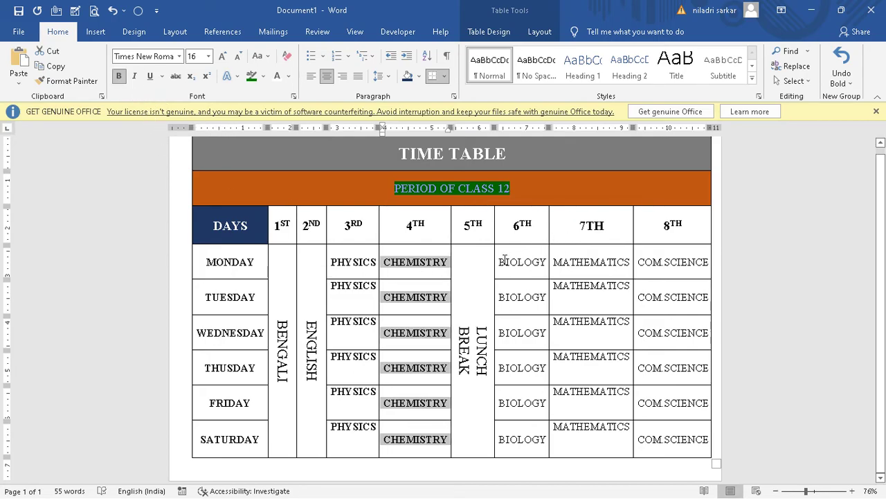
Step: Bold the subjects in the 6TH to 8TH columns, then deselect the cells
{"action": "left_click_drag", "start_coordinate": [499, 261], "coordinate": [641, 424]}
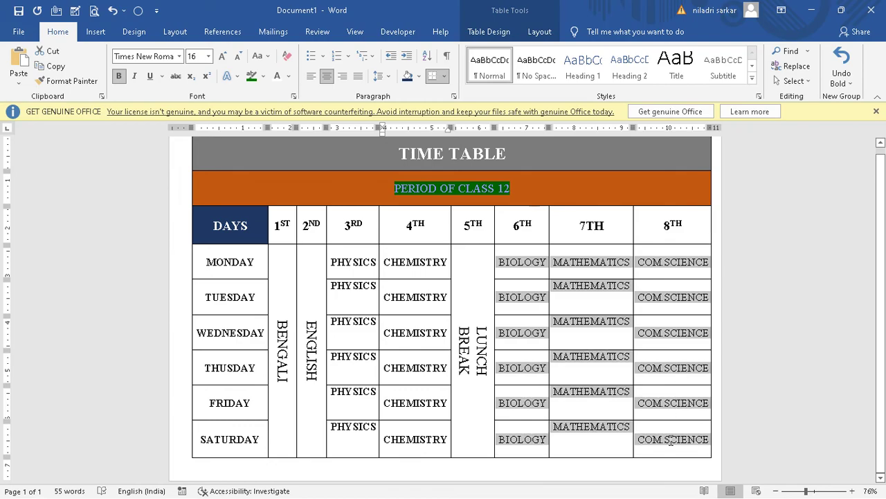
{"action": "left_click", "coordinate": [119, 78]}
{"action": "left_click", "coordinate": [451, 408]}
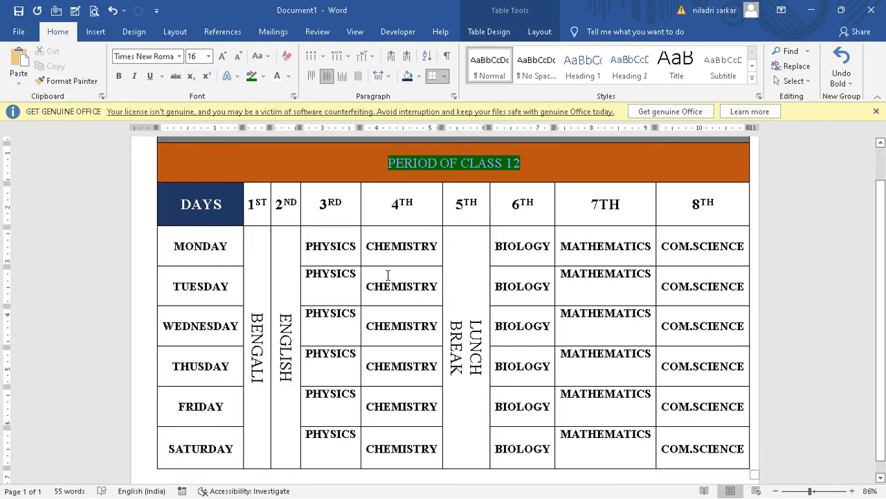
{"action": "scroll", "coordinate": [387, 275], "scroll_direction": "down", "scroll_amount": 2}
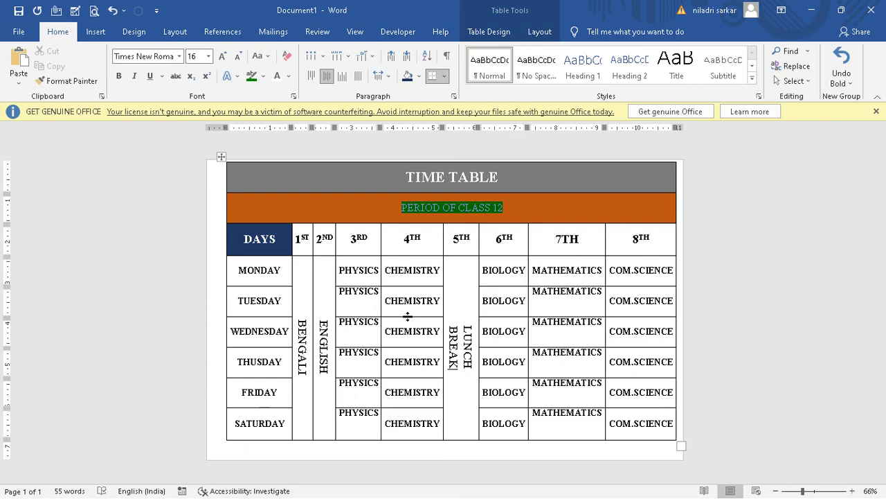
{"action": "key", "text": "alt+z"}
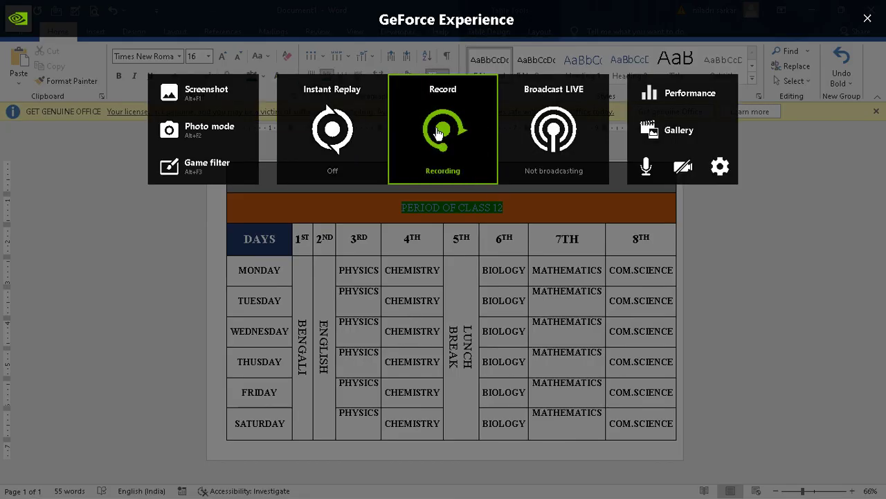